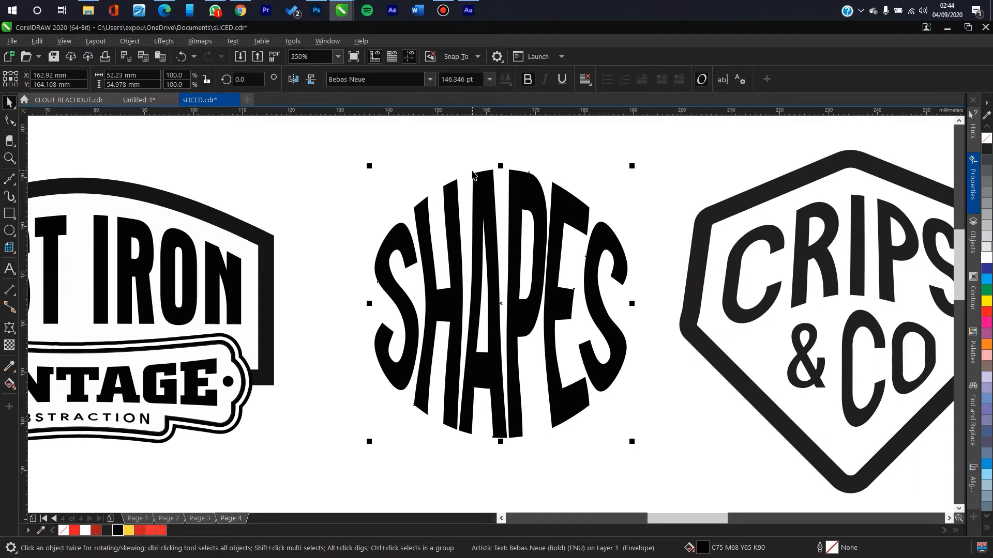
# Examine the circular SHAPES lettering and the CAST IRON VINTAGE badge, including its ABSTRACTION line.
pyautogui.scroll(-1, 583, 345)
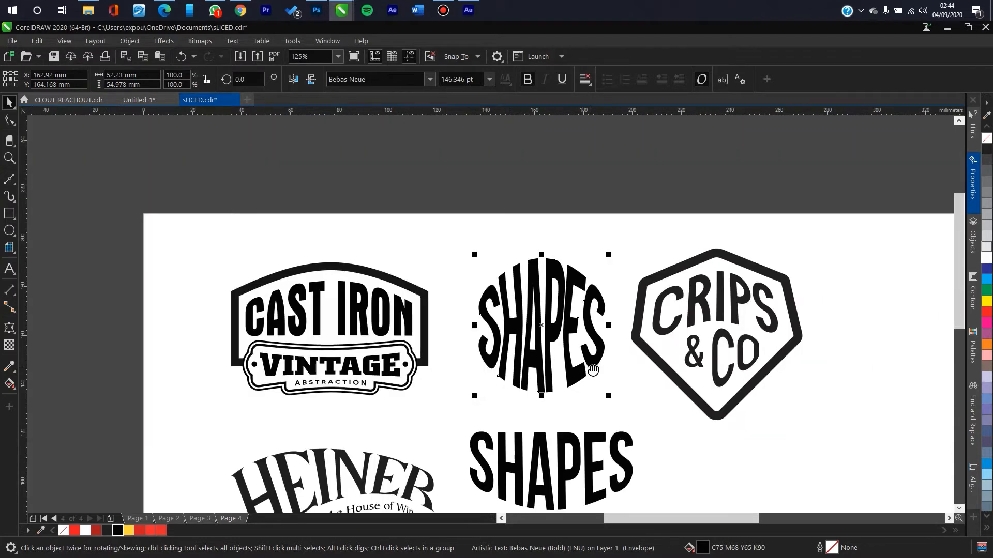
pyautogui.moveTo(587, 363); pyautogui.dragTo(573, 310)
pyautogui.scroll(2, 266, 243)
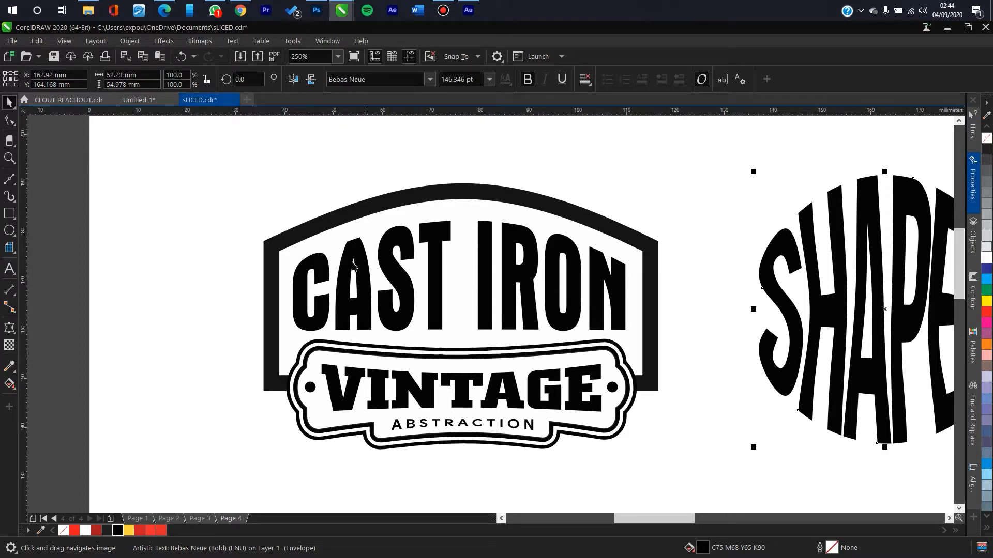
pyautogui.moveTo(561, 300); pyautogui.dragTo(509, 268)
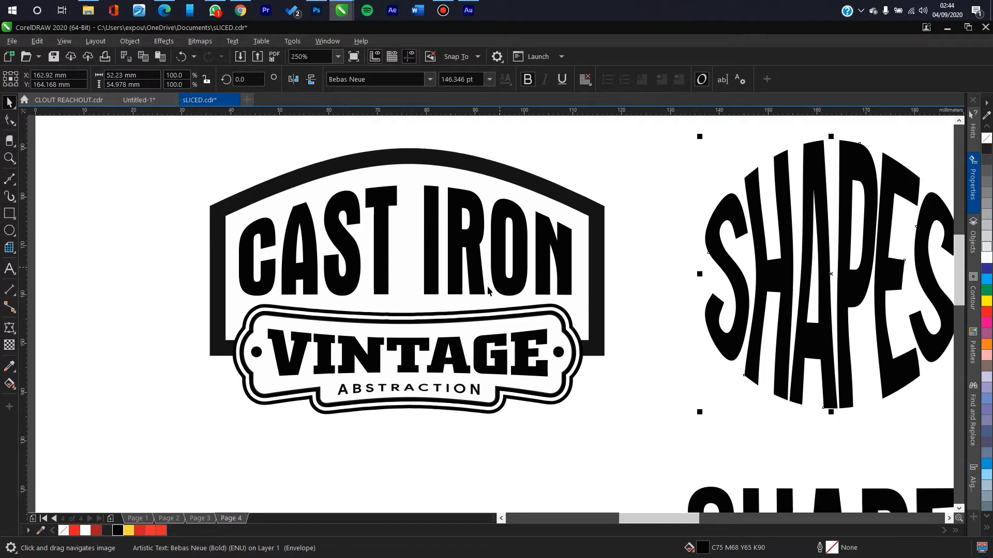
pyautogui.scroll(2, 363, 400)
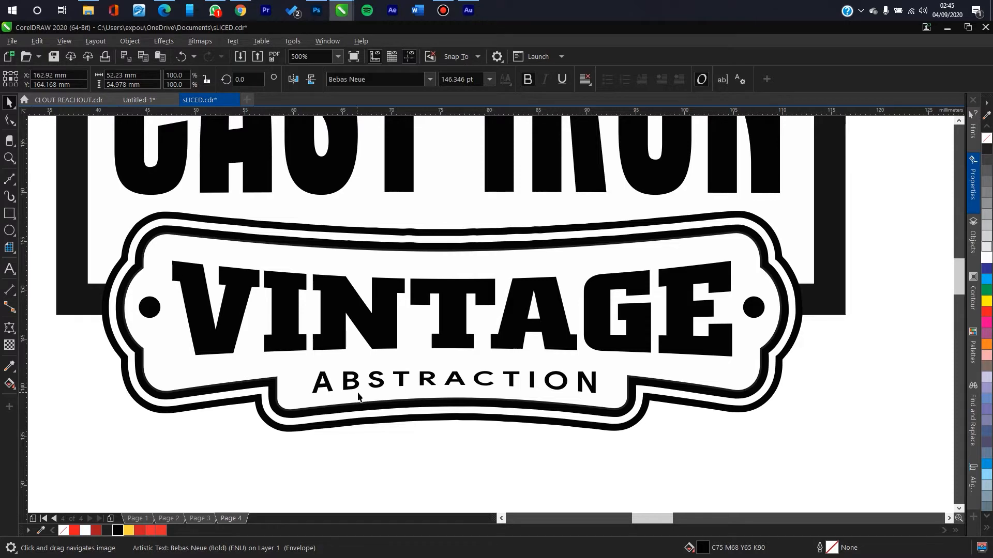
pyautogui.scroll(2, 358, 396)
pyautogui.scroll(-7, 463, 336)
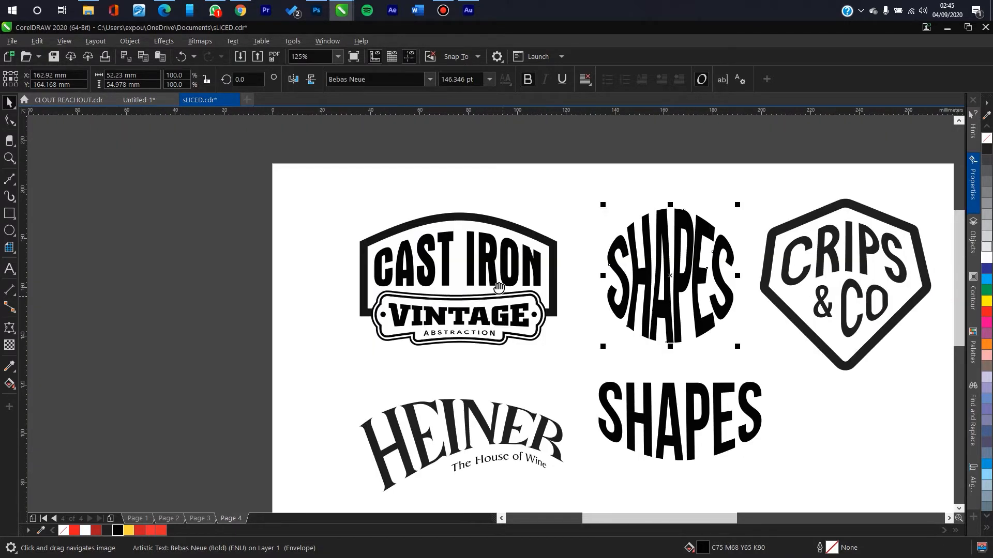
# Examine the arched HEINER lettering, both SHAPES designs and the CRIPS & CO badge as examples of warped text.
pyautogui.scroll(2, 452, 372)
pyautogui.scroll(2, 403, 320)
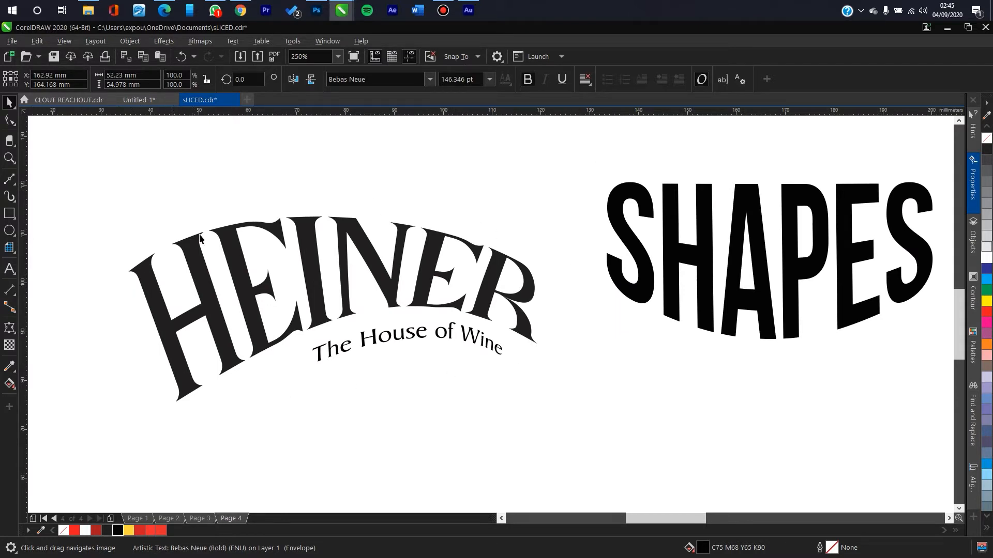
pyautogui.scroll(-2, 226, 243)
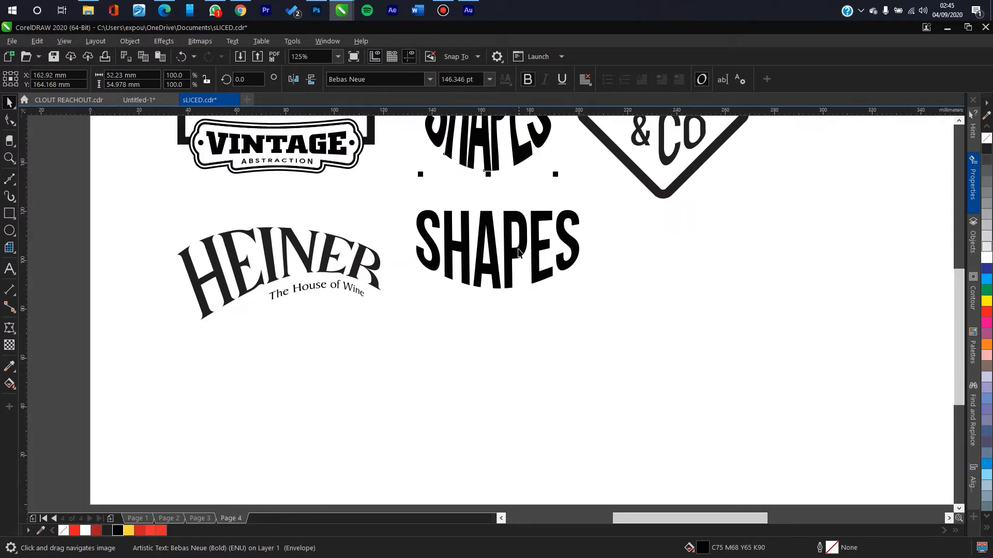
pyautogui.moveTo(518, 249); pyautogui.dragTo(480, 305)
pyautogui.moveTo(557, 220); pyautogui.dragTo(467, 322)
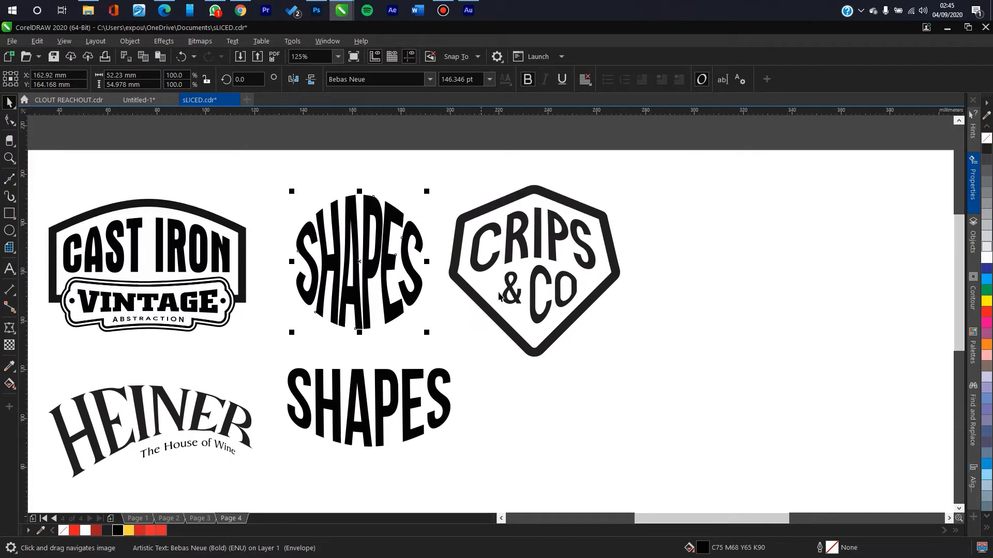
pyautogui.scroll(-2, 381, 245)
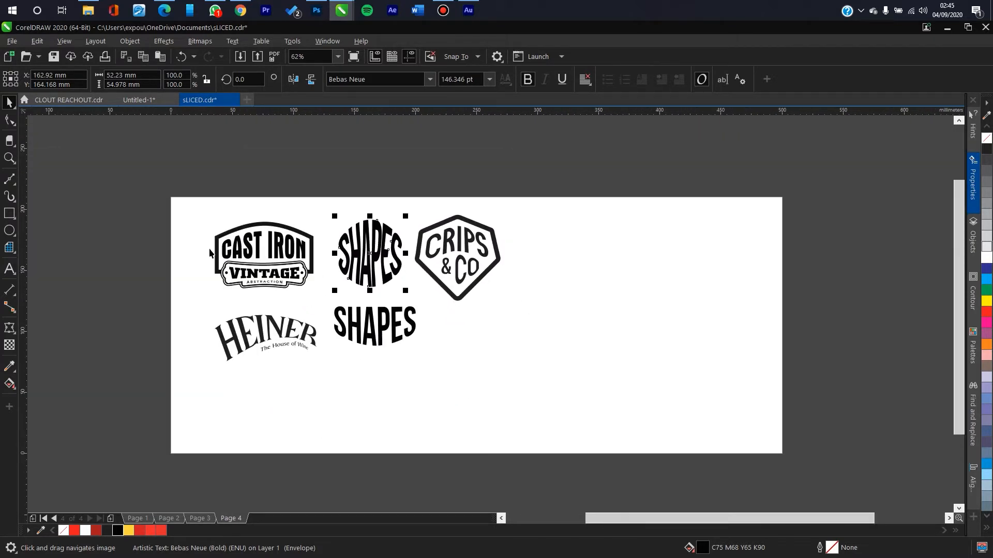
pyautogui.scroll(2, 210, 252)
pyautogui.scroll(1, 237, 261)
pyautogui.scroll(-1, 317, 271)
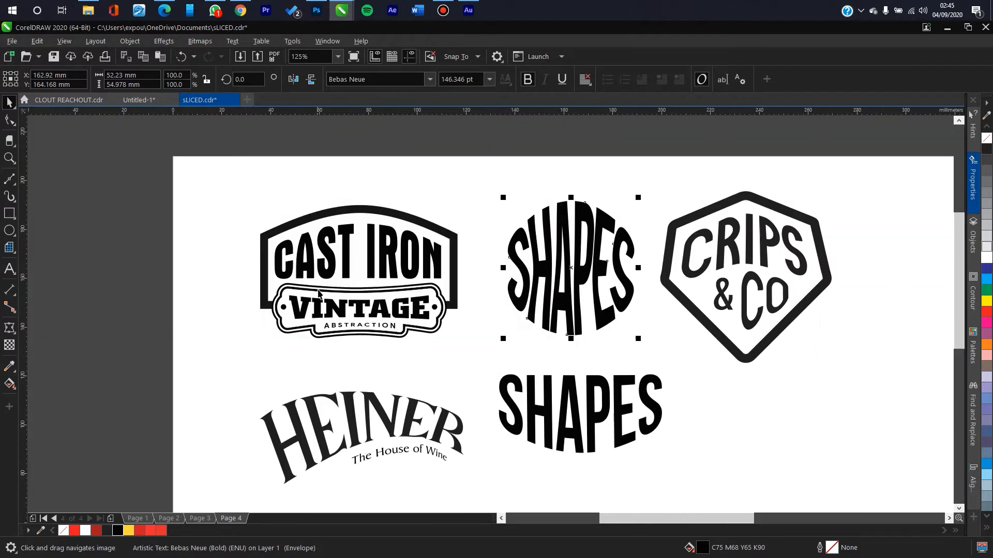
pyautogui.moveTo(305, 321); pyautogui.dragTo(310, 273)
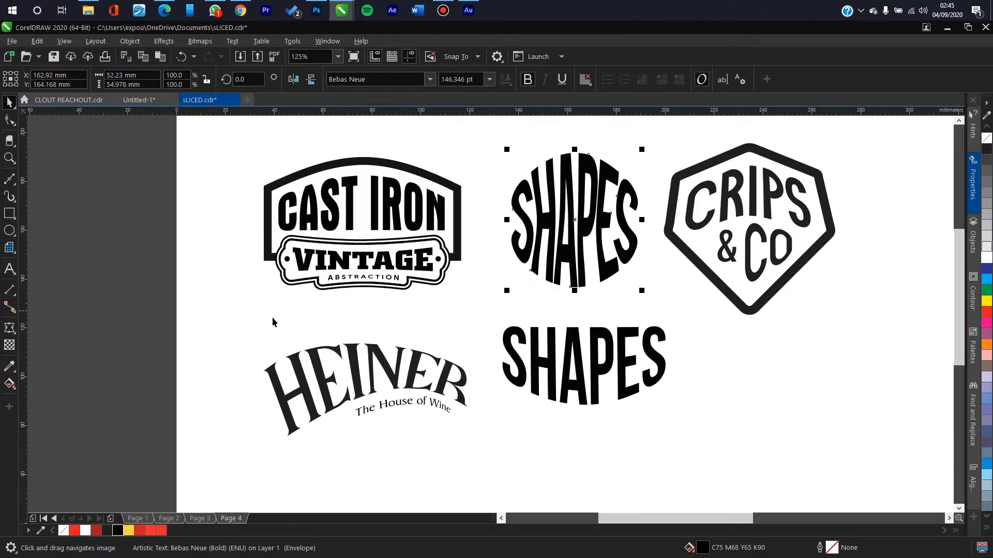
# Show the effect tools and view the Envelope on the selected circular SHAPES lettering.
pyautogui.click(15, 336)
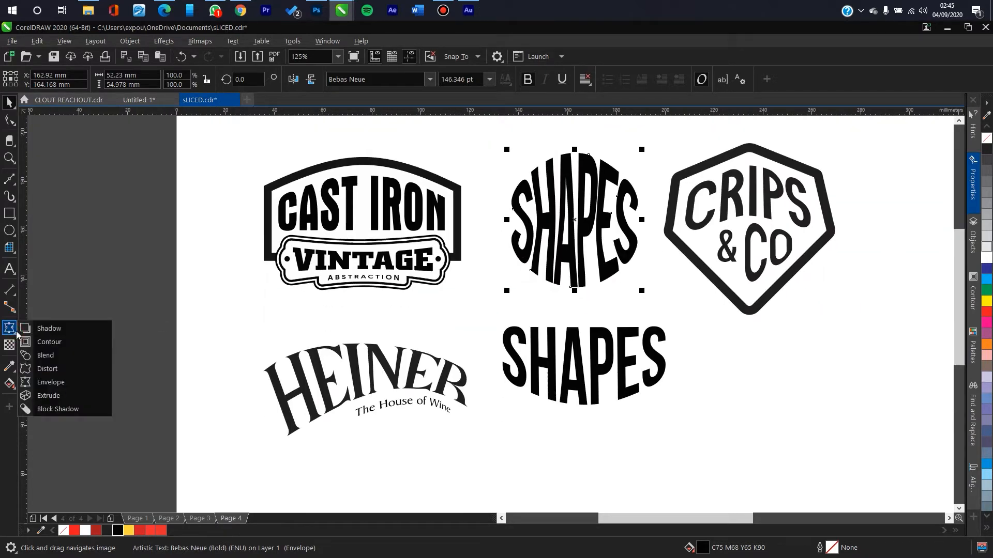
pyautogui.click(11, 332)
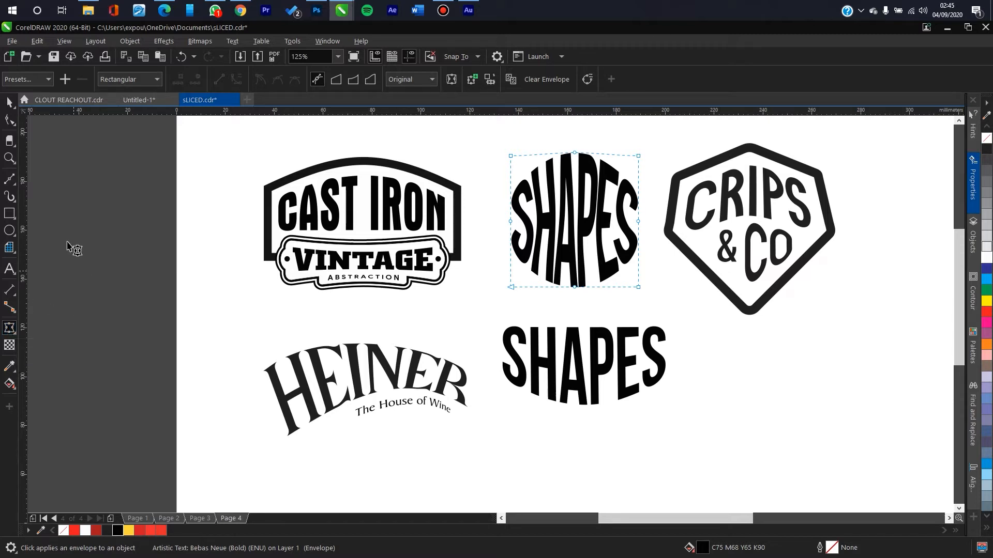
pyautogui.click(9, 103)
# Add the artistic text BEND in the empty area below and to the right of the CRIPS & CO badge.
pyautogui.moveTo(769, 287); pyautogui.dragTo(512, 295)
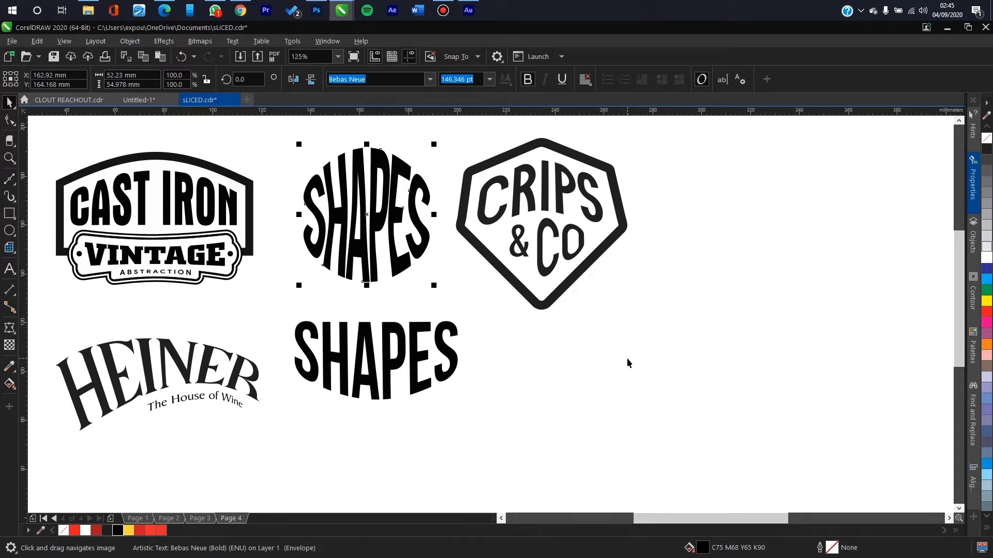
pyautogui.moveTo(627, 362); pyautogui.dragTo(606, 329)
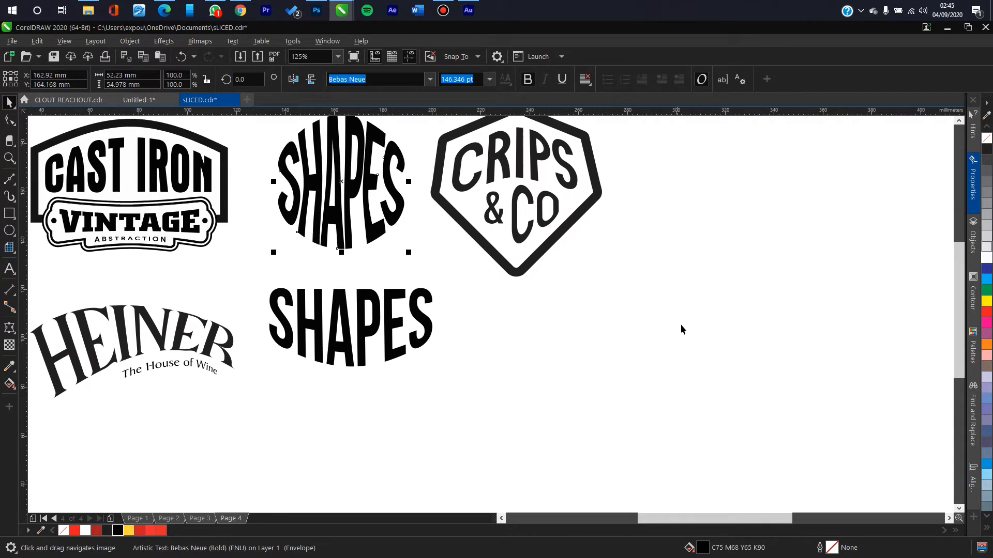
pyautogui.moveTo(680, 330); pyautogui.dragTo(548, 279)
pyautogui.click(9, 268)
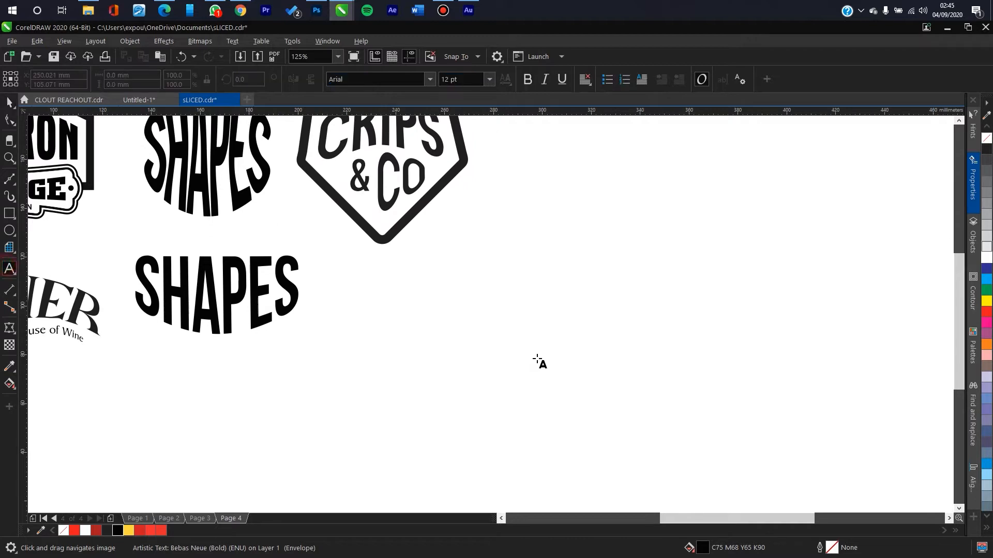
pyautogui.click(485, 312)
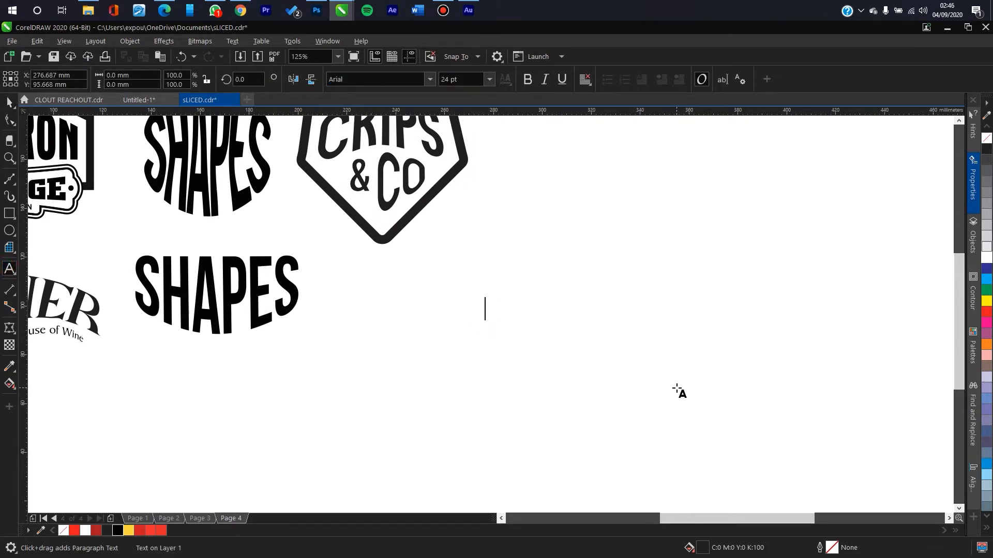
pyautogui.write('BEND')
pyautogui.click(9, 103)
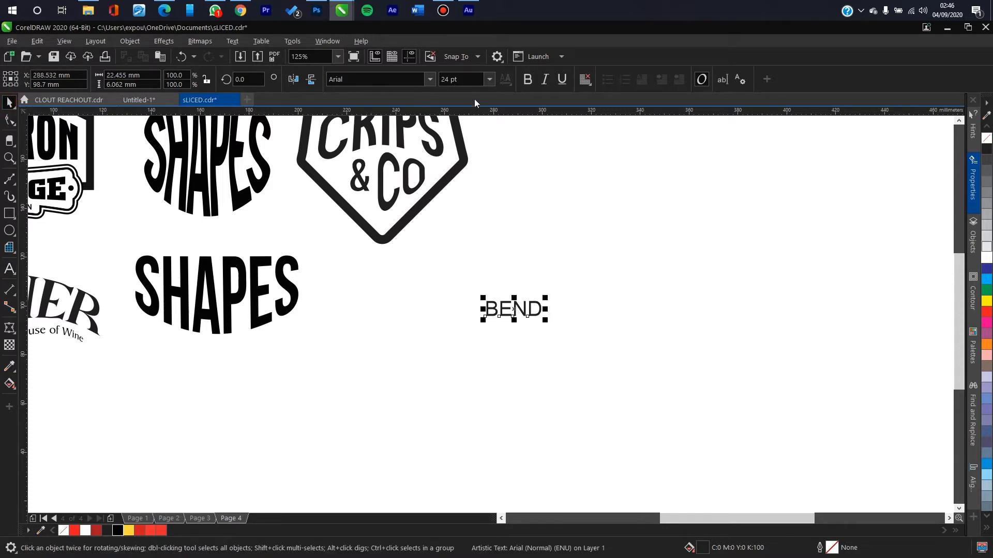
# Set the BEND text in SquareSlab711 Bd BT and enlarge it to about 133 × 38 mm beside the lower SHAPES text.
pyautogui.click(429, 79)
pyautogui.scroll(-2, 409, 247)
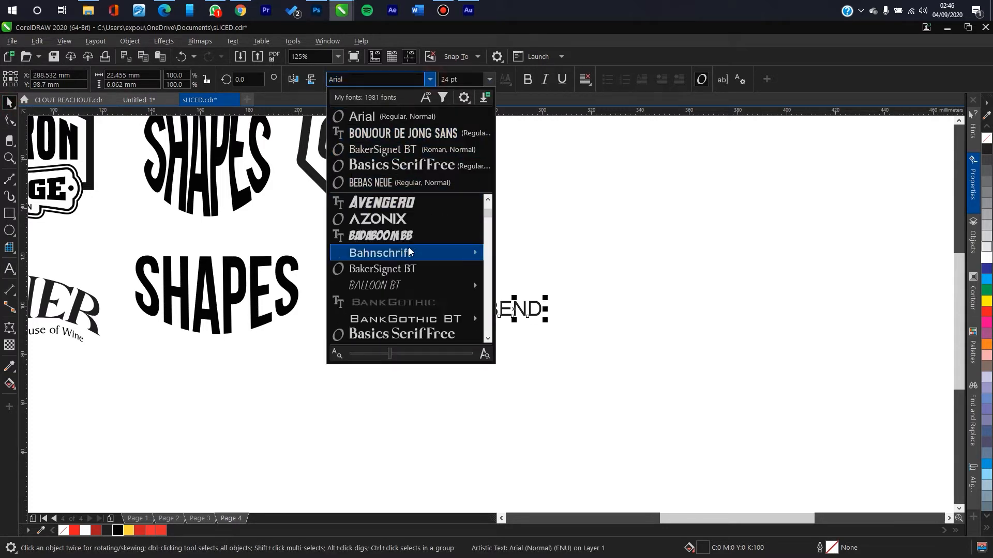
pyautogui.scroll(-1, 408, 248)
pyautogui.click(398, 80)
pyautogui.write('SL')
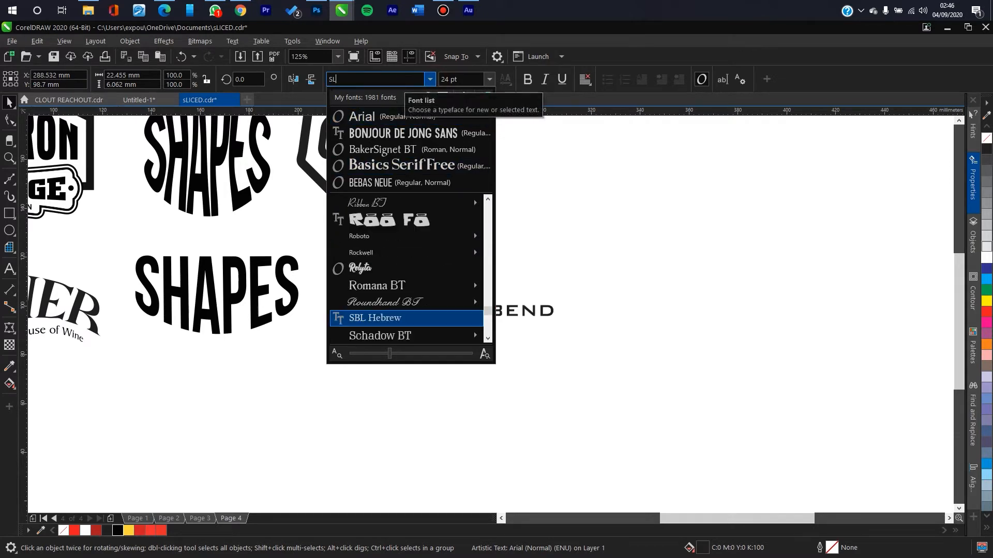
pyautogui.write('AB')
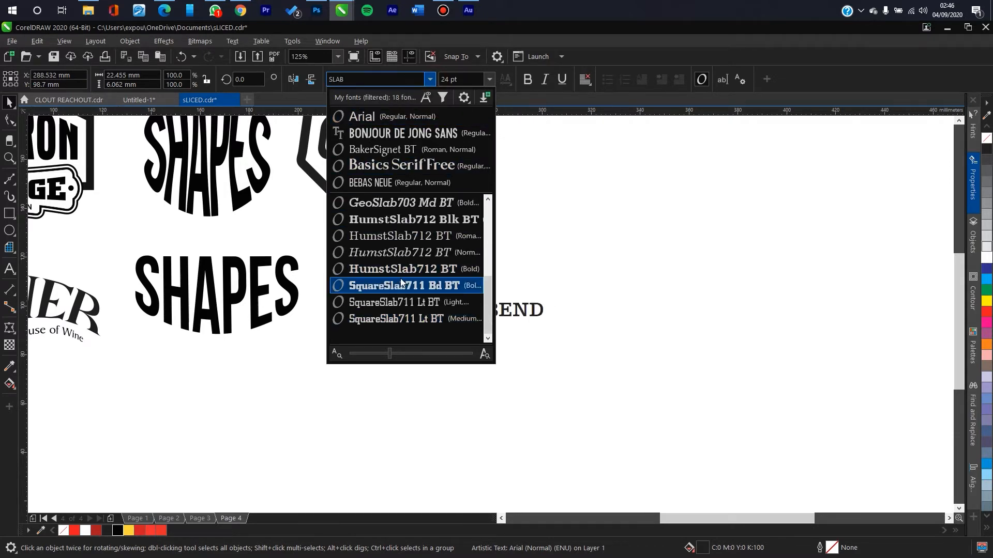
pyautogui.click(401, 284)
pyautogui.moveTo(541, 323); pyautogui.dragTo(809, 394)
pyautogui.moveTo(749, 371); pyautogui.dragTo(651, 358)
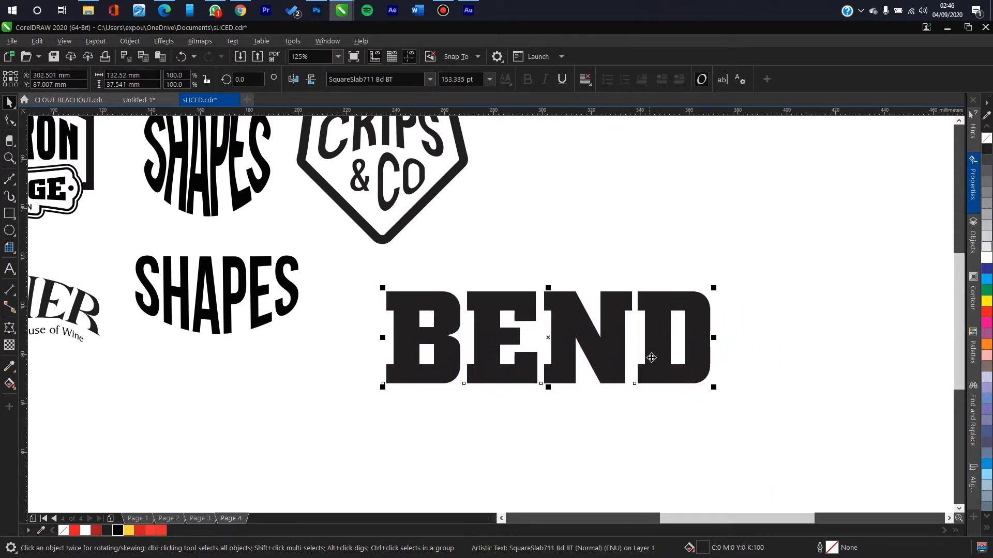
# Activate the Envelope tool on the BEND text and select its upper-left corner node.
pyautogui.click(10, 332)
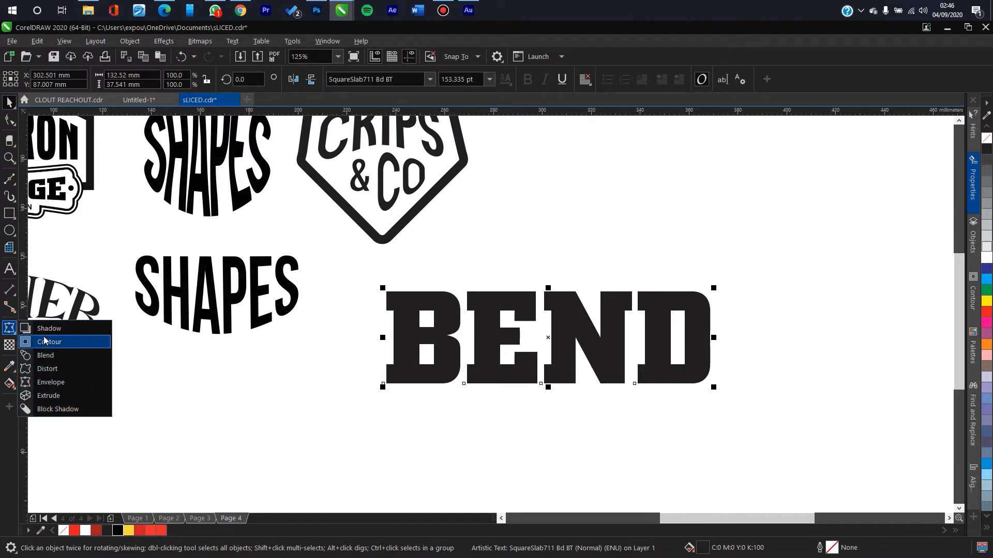
pyautogui.click(49, 382)
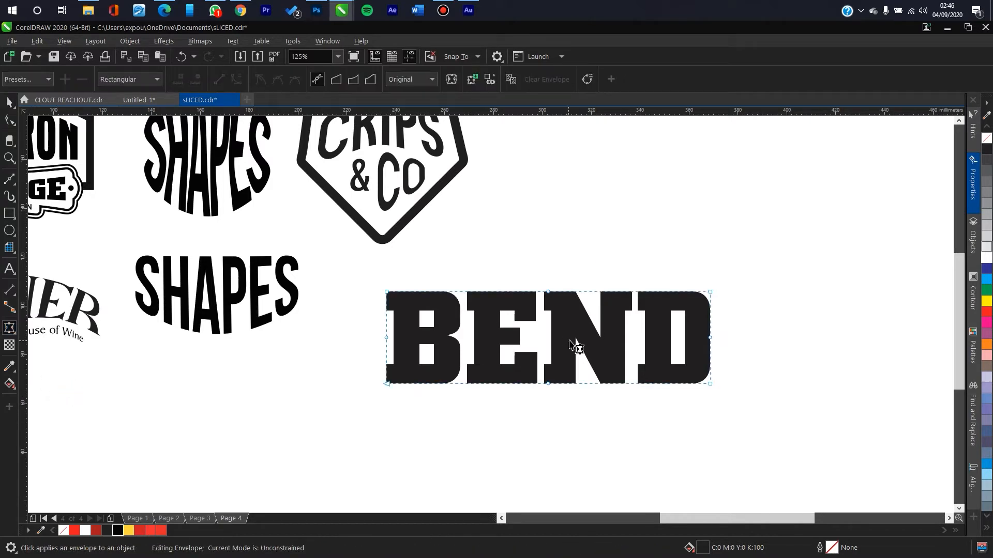
pyautogui.click(387, 293)
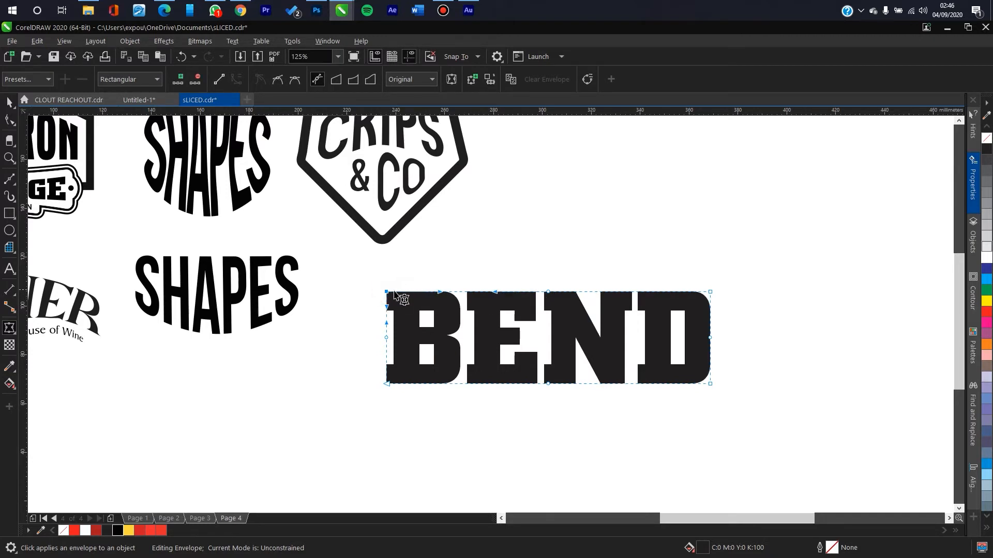
# Try distorting BEND by pulling the upper corner, top-centre and side envelope nodes outward, undoing each change.
pyautogui.moveTo(386, 292); pyautogui.dragTo(356, 239)
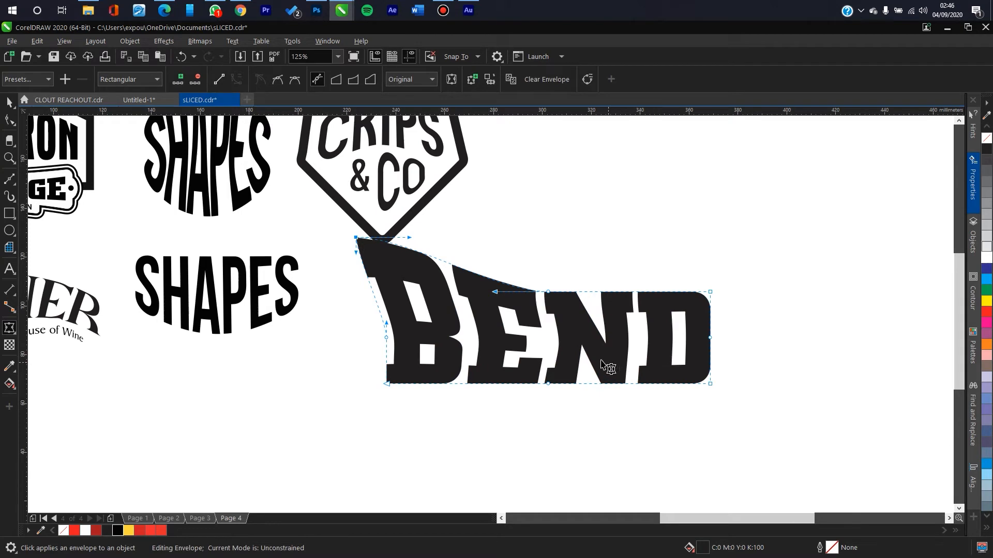
pyautogui.hotkey('ctrl', 'z')
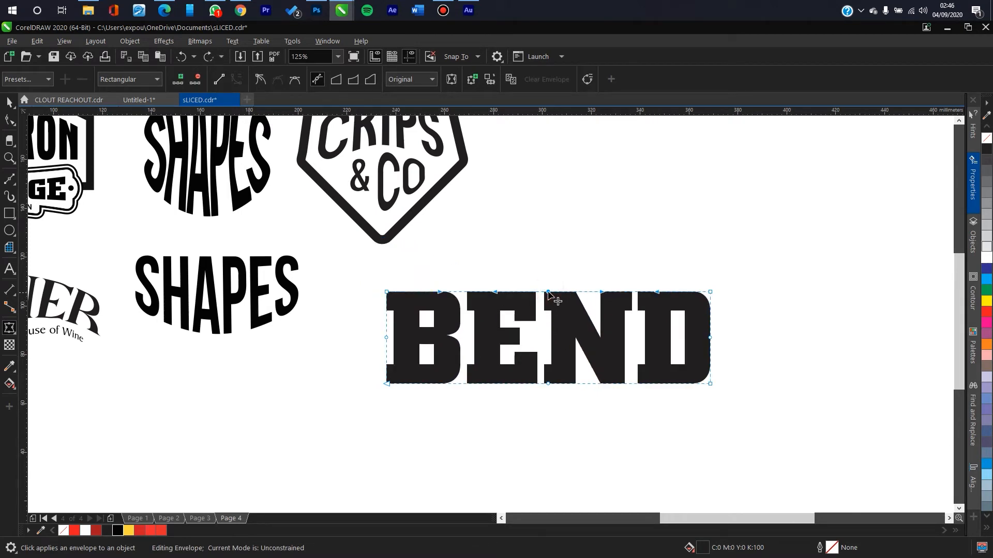
pyautogui.moveTo(548, 293); pyautogui.dragTo(568, 217)
pyautogui.hotkey('ctrl', 'z')
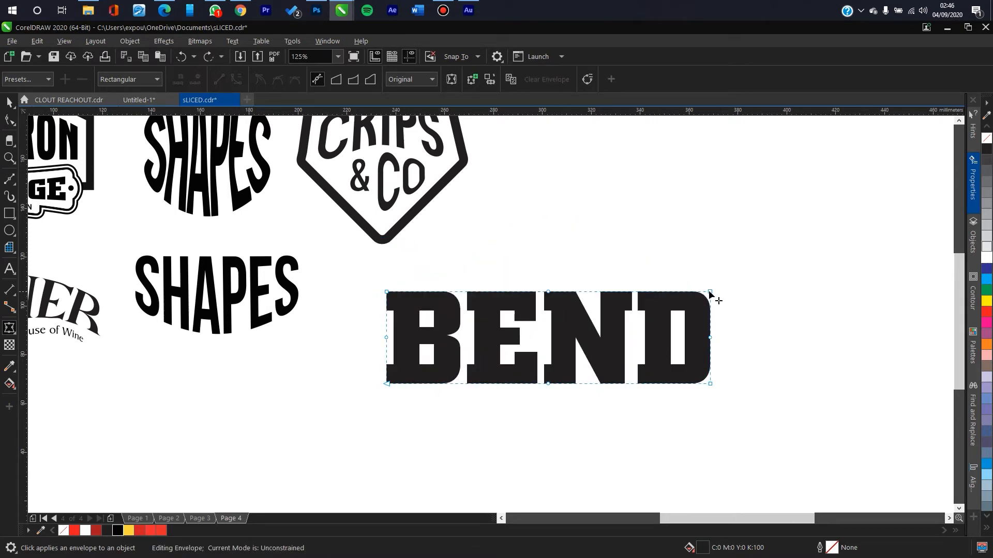
pyautogui.moveTo(710, 293); pyautogui.dragTo(788, 236)
pyautogui.hotkey('ctrl', 'z')
pyautogui.moveTo(710, 337); pyautogui.dragTo(761, 332)
pyautogui.hotkey('ctrl', 'z')
pyautogui.moveTo(386, 338); pyautogui.dragTo(354, 330)
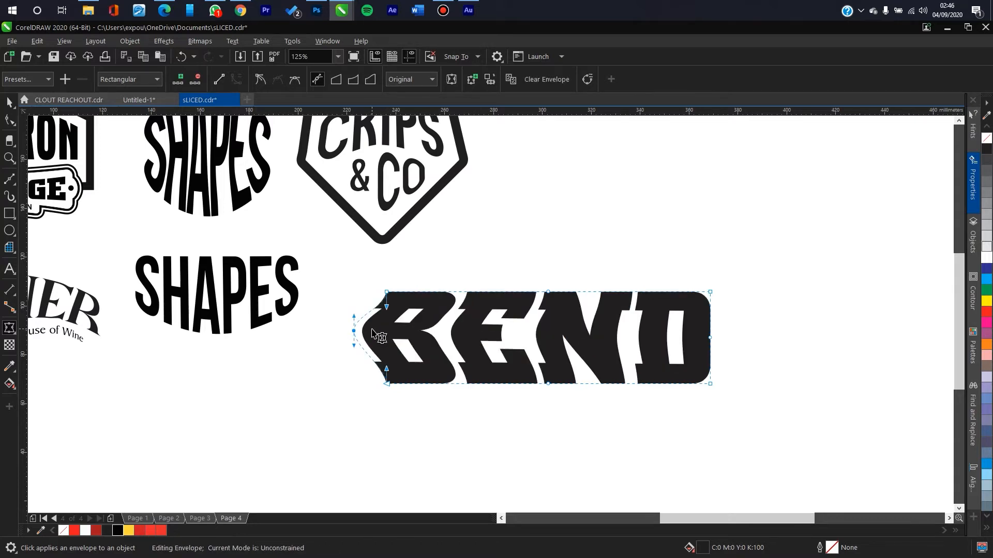
pyautogui.hotkey('ctrl', 'z')
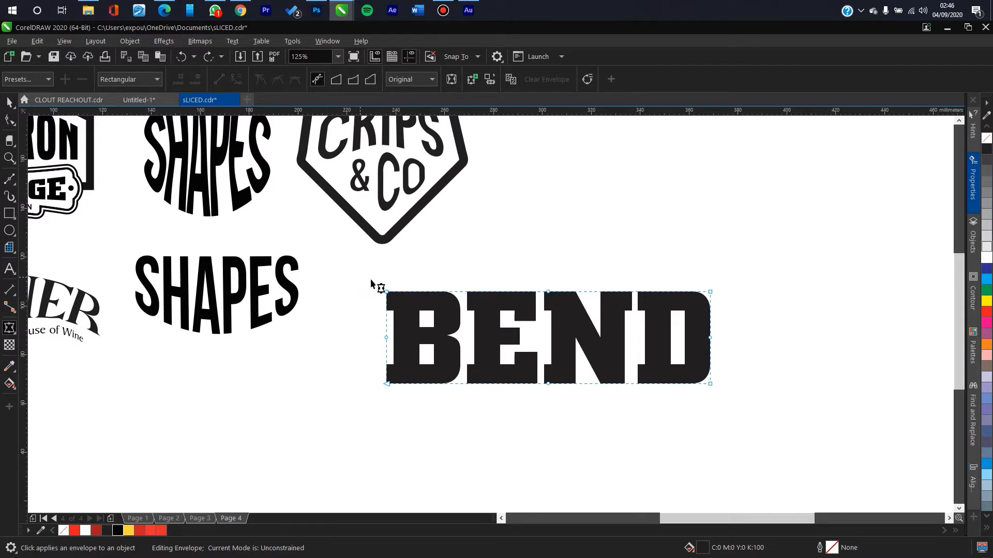
# Try bulging BEND's upper edge by raising the top-centre envelope node, and undo the change.
pyautogui.click(548, 293)
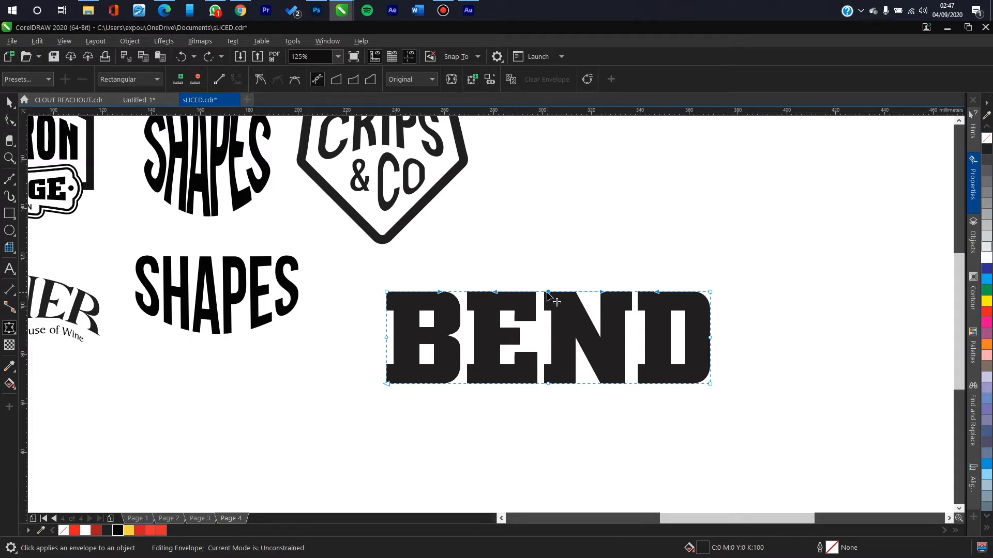
pyautogui.click(472, 292)
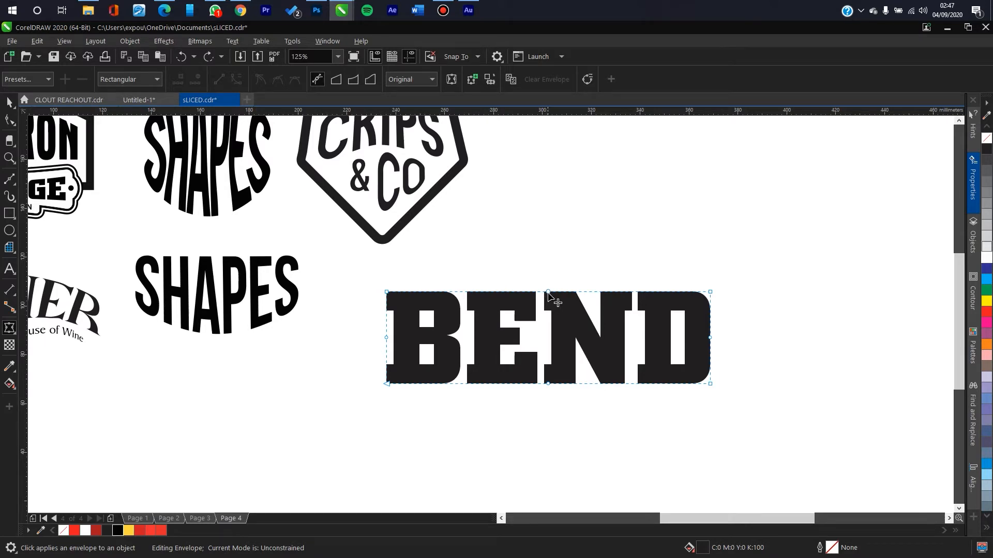
pyautogui.moveTo(549, 292); pyautogui.dragTo(541, 261)
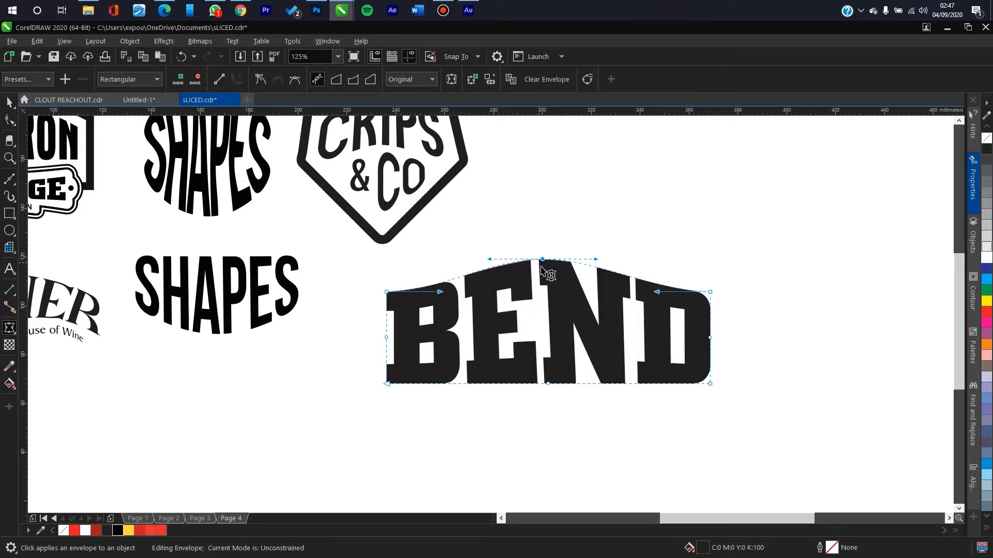
pyautogui.hotkey('ctrl', 'z')
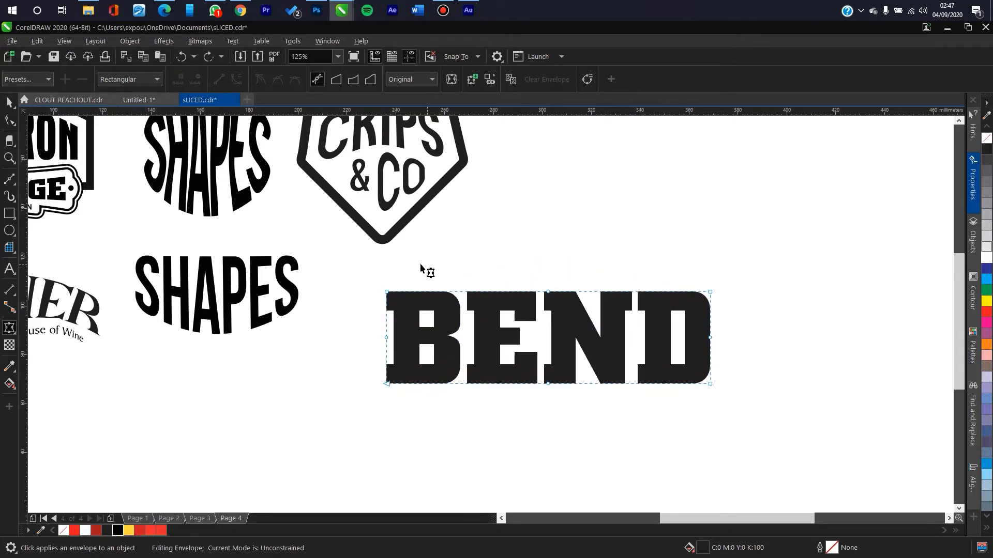
# Delete BEND's bottom-centre envelope node and bow the lower edge downward into a smooth curve, about 69 mm overall height.
pyautogui.scroll(1, 186, 279)
pyautogui.moveTo(133, 244); pyautogui.dragTo(184, 235)
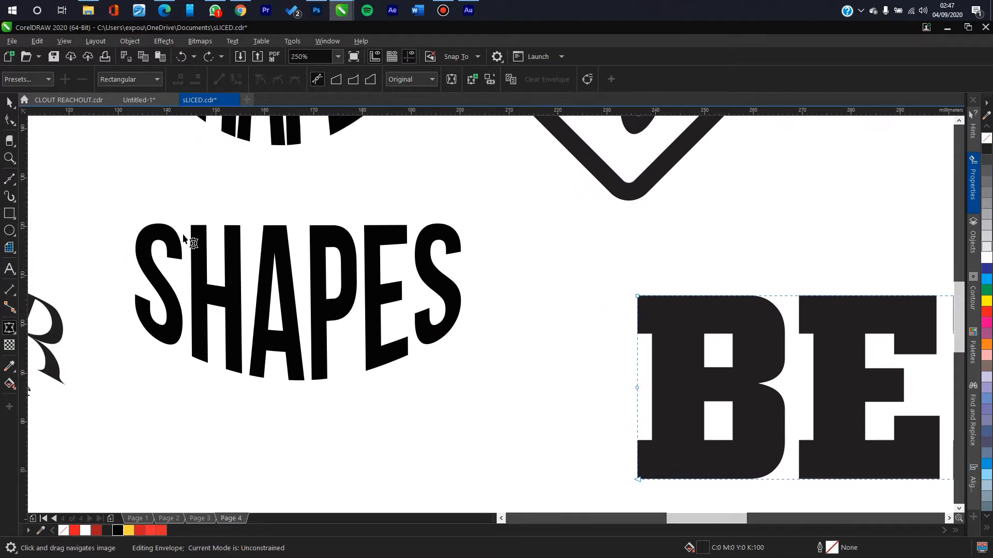
pyautogui.scroll(-1, 354, 306)
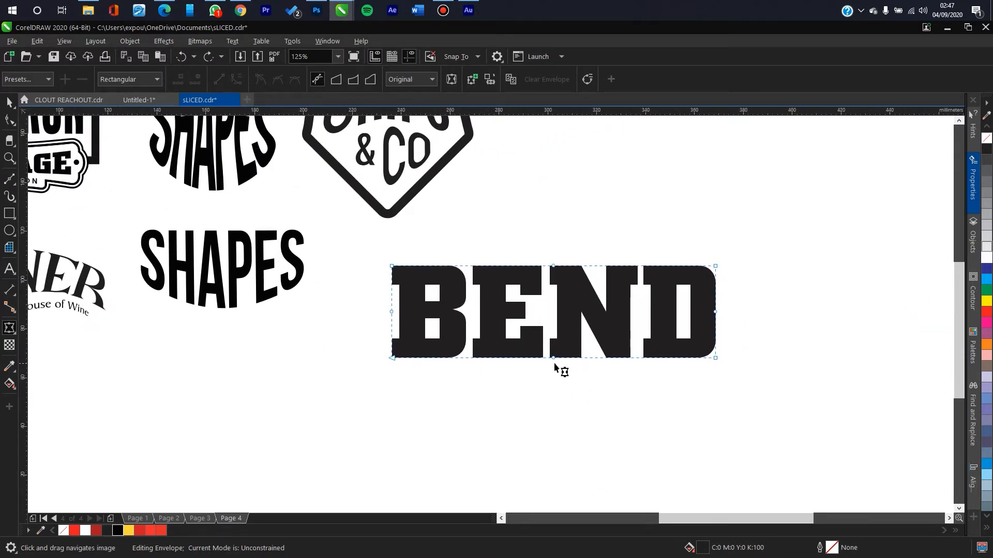
pyautogui.click(392, 359)
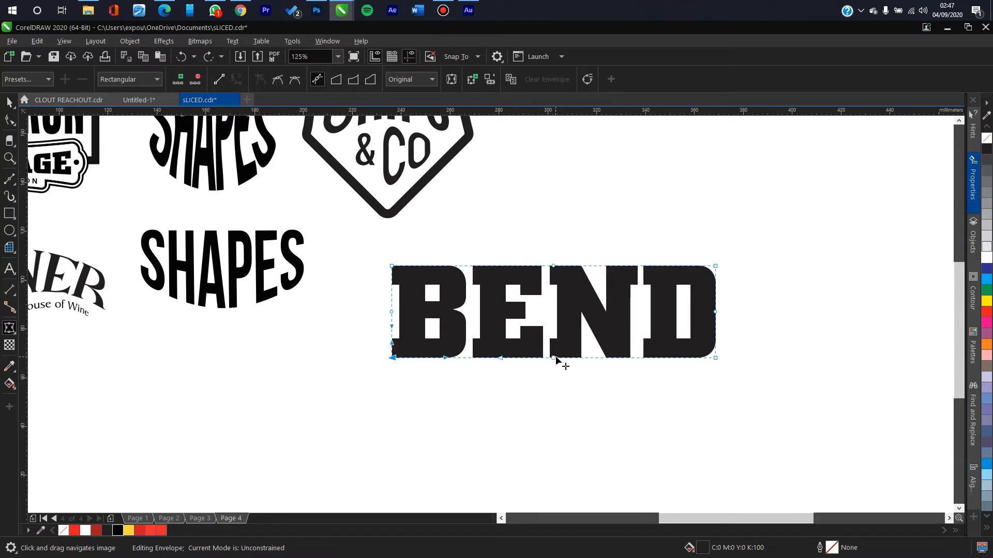
pyautogui.click(715, 357)
pyautogui.click(552, 358)
pyautogui.press('Delete')
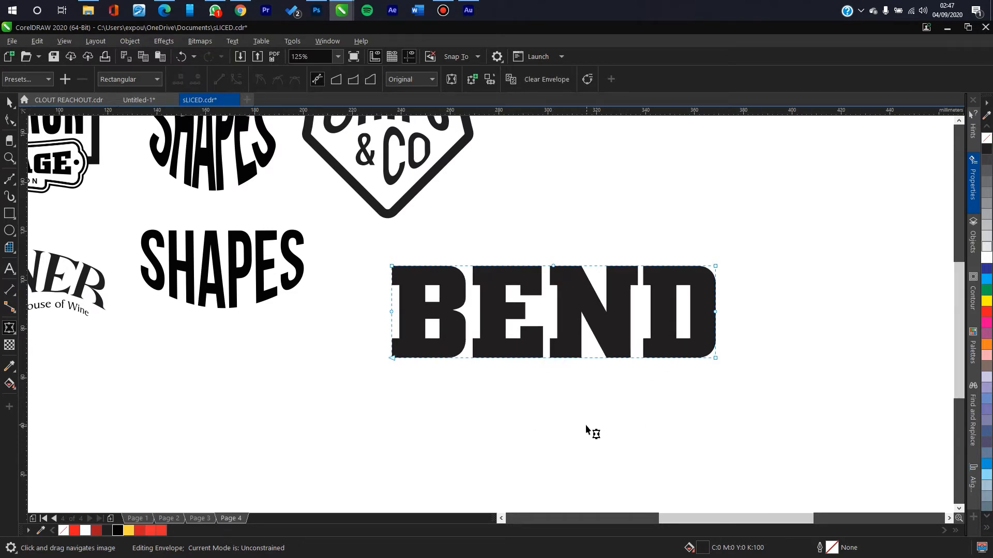
pyautogui.click(562, 359)
pyautogui.moveTo(562, 359); pyautogui.dragTo(563, 434)
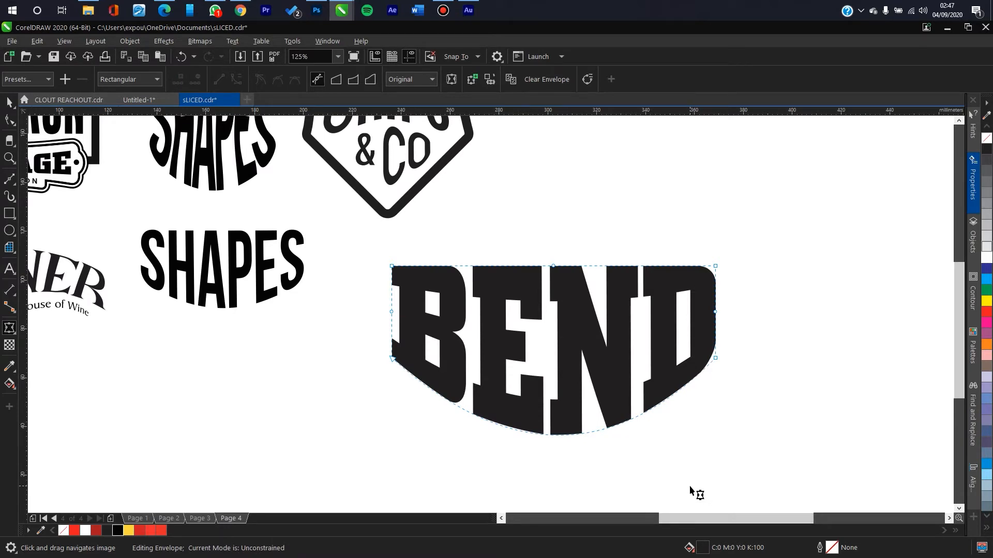
# Move the warped BEND text up into the empty area beside the CRIPS & CO logo.
pyautogui.click(10, 102)
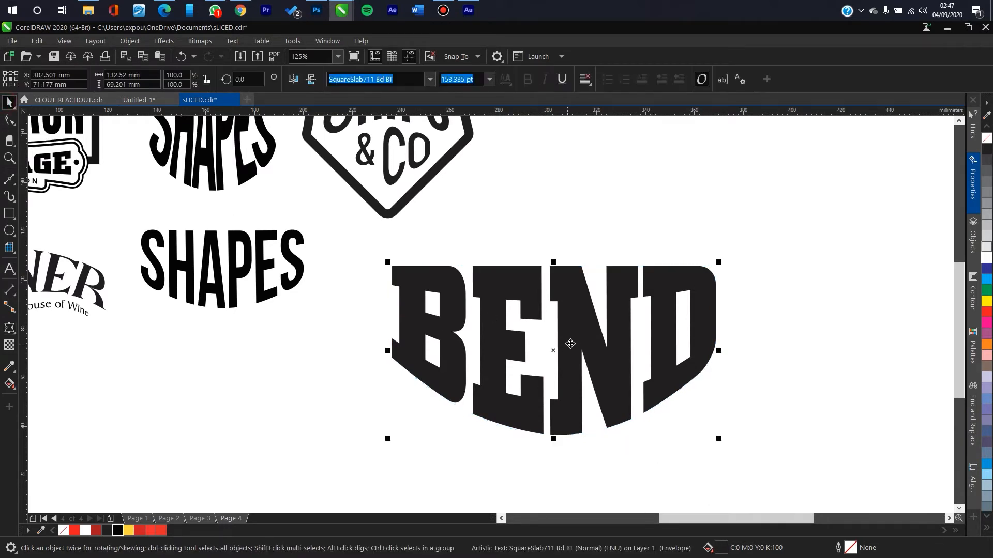
pyautogui.moveTo(575, 356); pyautogui.dragTo(532, 328)
pyautogui.scroll(-2, 498, 312)
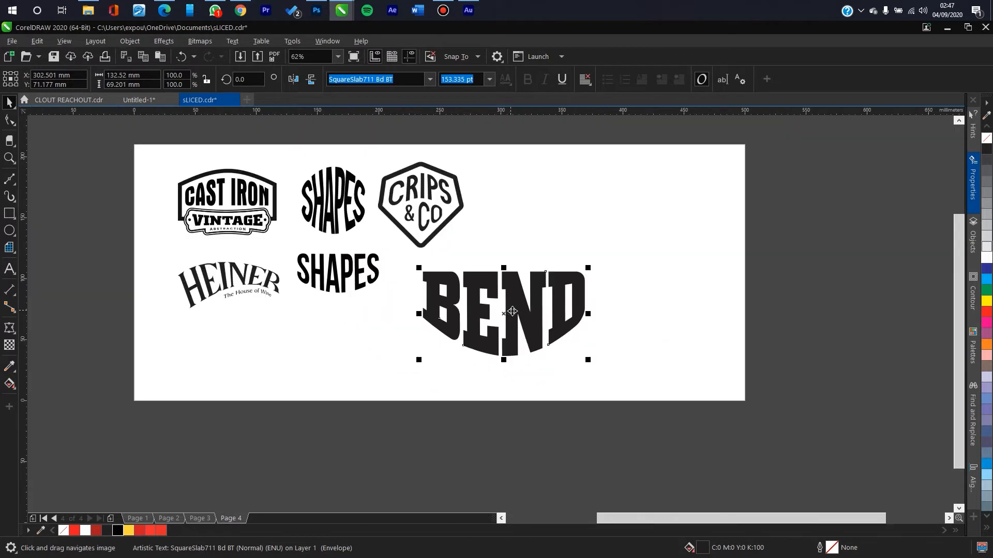
pyautogui.moveTo(536, 325); pyautogui.dragTo(622, 220)
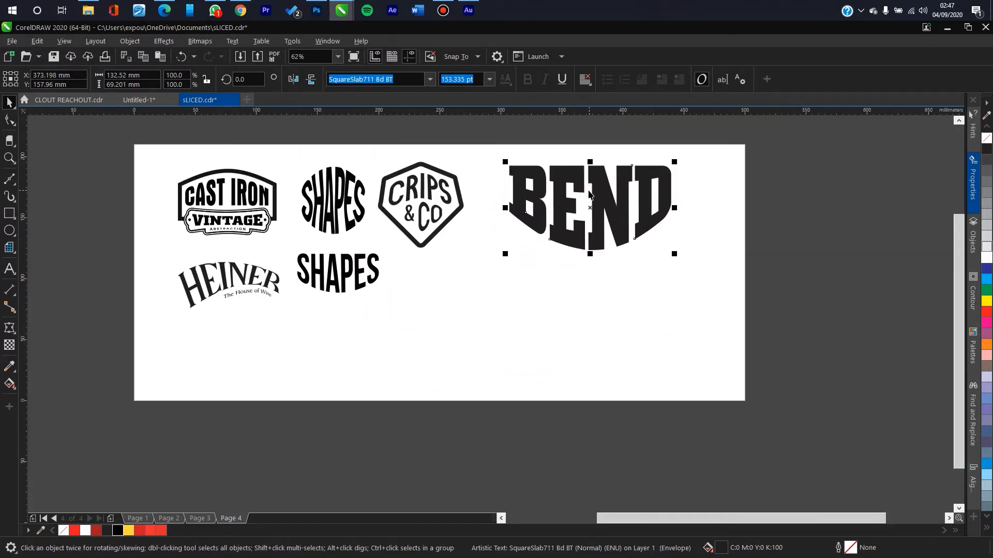
# Add the artistic text VINTAGE in the empty area below the BEND text.
pyautogui.scroll(4, 212, 221)
pyautogui.click(212, 221)
pyautogui.scroll(-4, 245, 228)
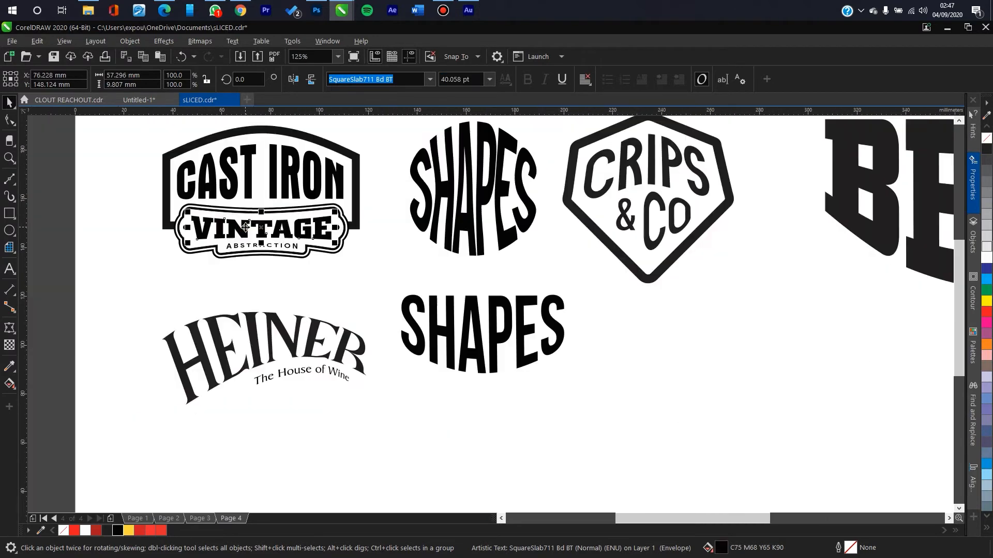
pyautogui.click(497, 321)
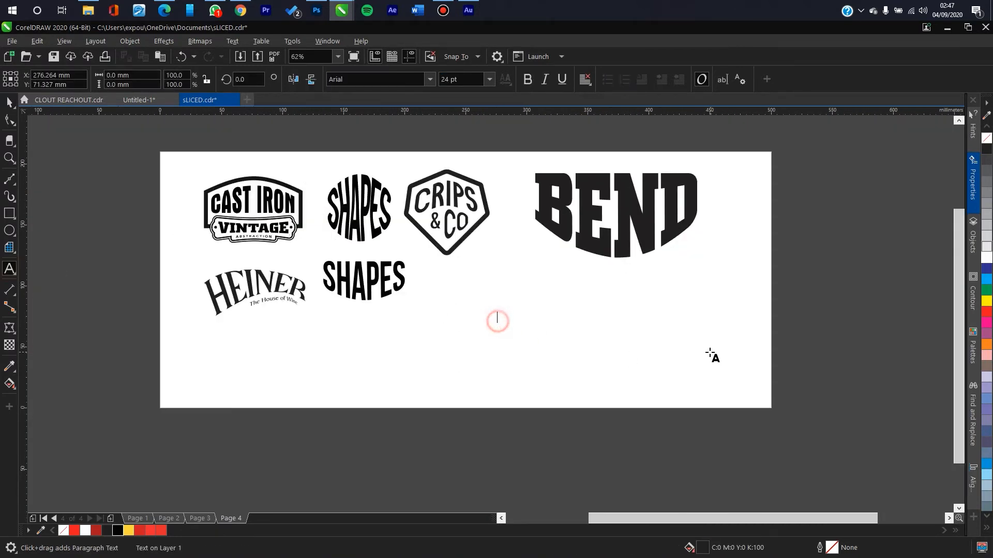
pyautogui.write('VINTAGE')
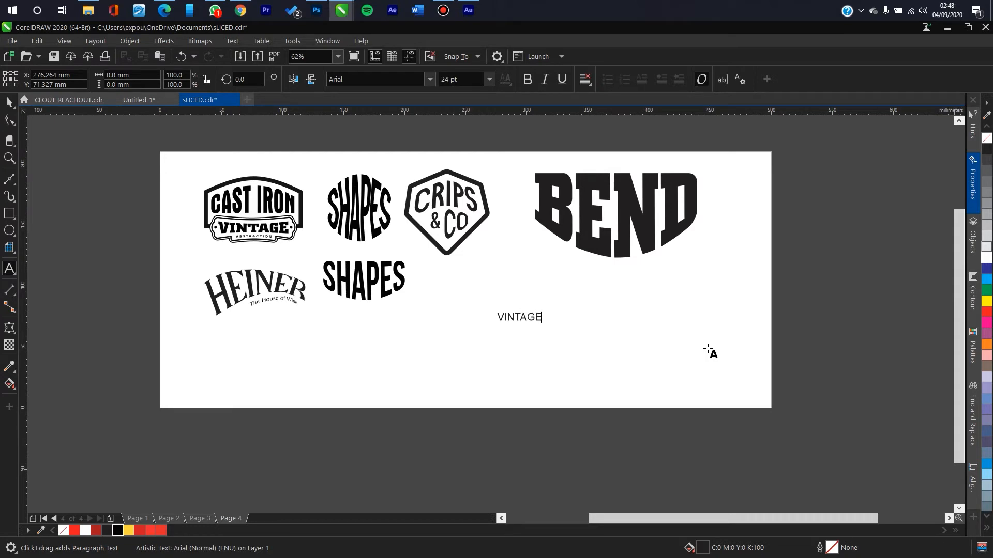
pyautogui.click(10, 102)
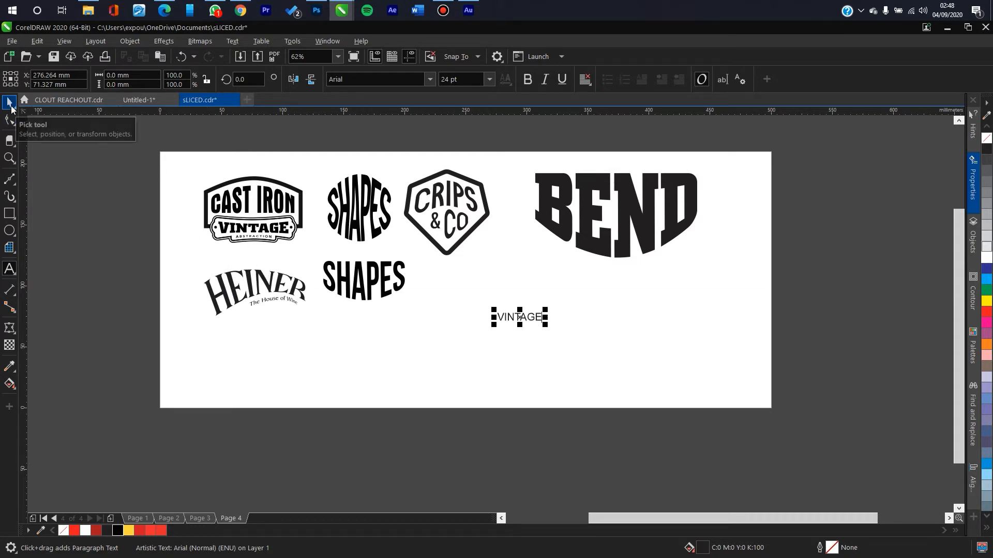
# Enlarge VINTAGE to about 122 pt and set it in SquareSlab711 Bd BT, keeping it below BEND.
pyautogui.scroll(1, 253, 227)
pyautogui.scroll(-1, 254, 227)
pyautogui.moveTo(507, 310); pyautogui.dragTo(547, 322)
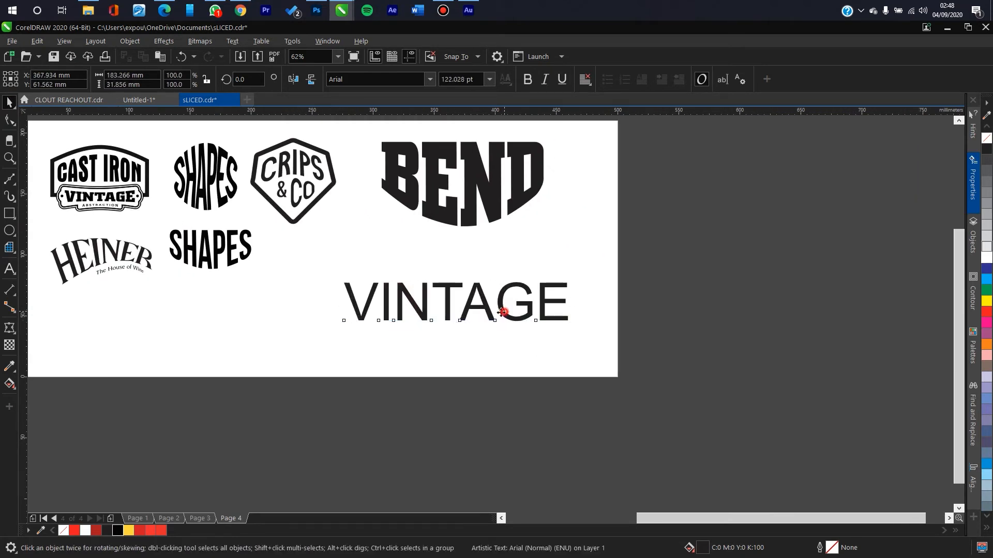
pyautogui.click(430, 79)
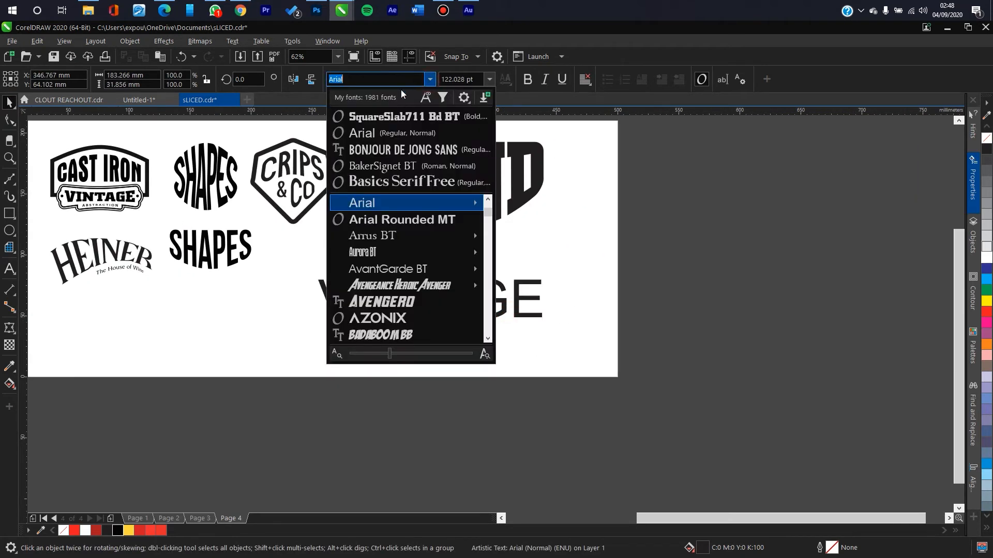
pyautogui.click(386, 119)
pyautogui.moveTo(433, 309); pyautogui.dragTo(425, 311)
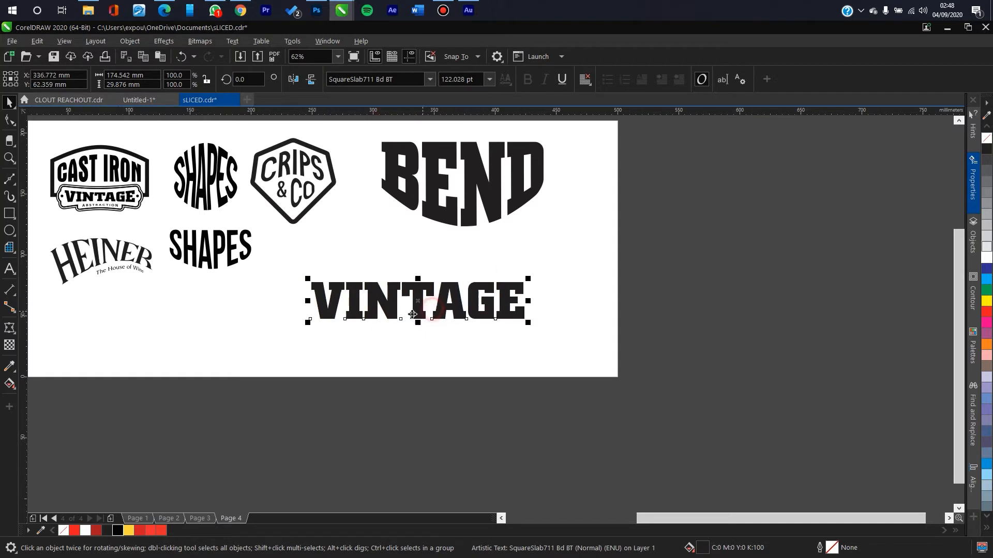
# Activate the Envelope tool on VINTAGE and delete its bottom-centre and top-centre envelope nodes.
pyautogui.moveTo(210, 289); pyautogui.dragTo(293, 295)
pyautogui.scroll(1, 181, 201)
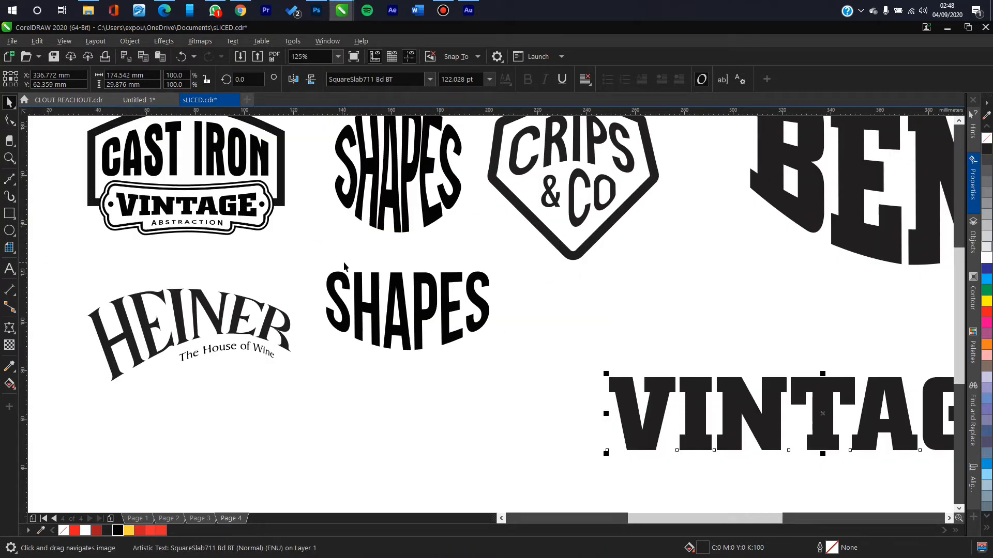
pyautogui.scroll(-1, 389, 283)
pyautogui.moveTo(586, 328); pyautogui.dragTo(420, 321)
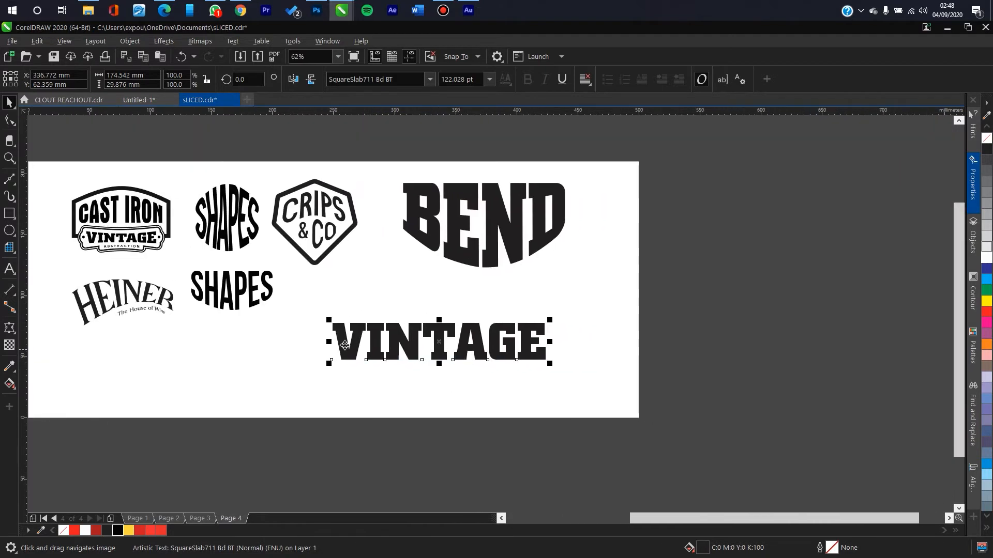
pyautogui.click(10, 331)
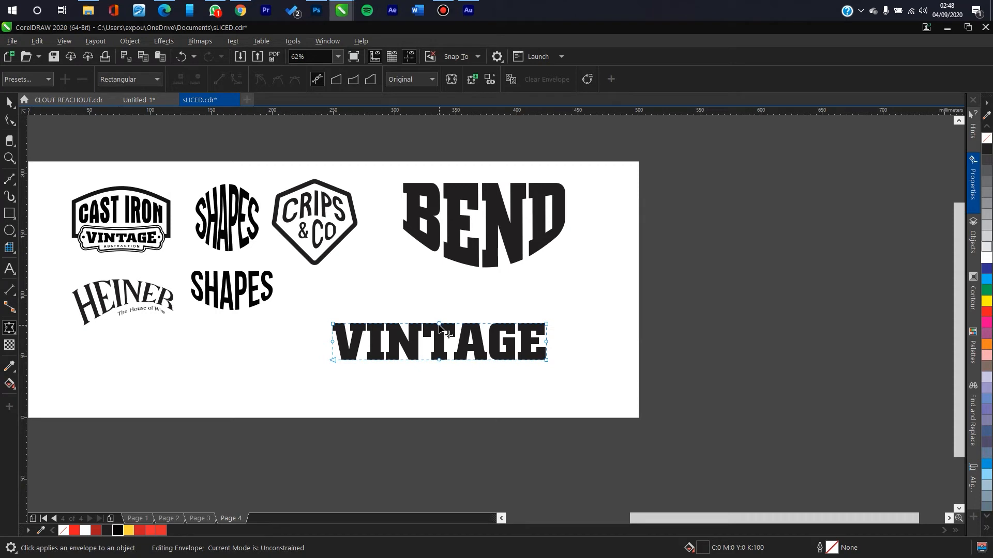
pyautogui.click(439, 360)
pyautogui.click(496, 396)
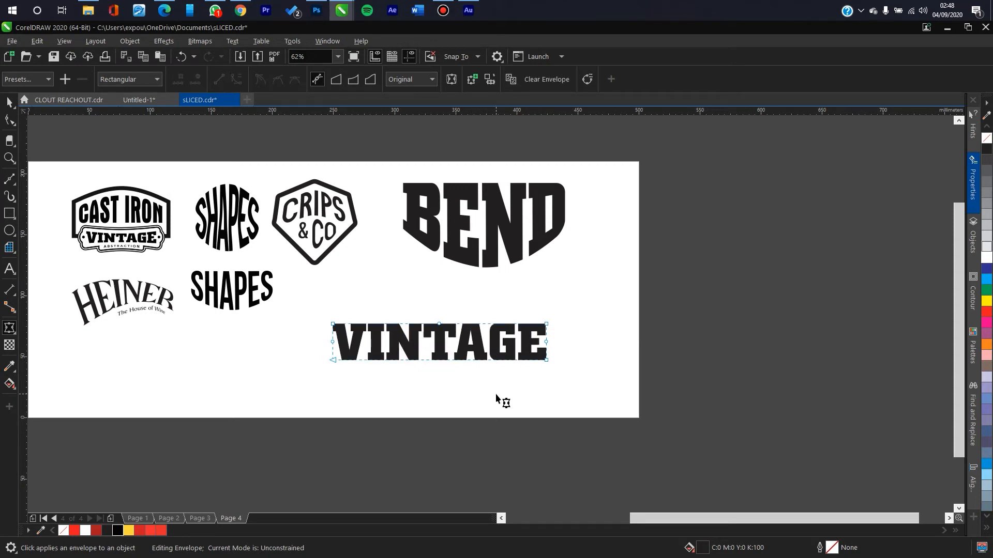
pyautogui.click(438, 325)
# Pinch VINTAGE in the middle by bowing its upper envelope edge slightly down and its lower edge slightly up.
pyautogui.scroll(2, 456, 325)
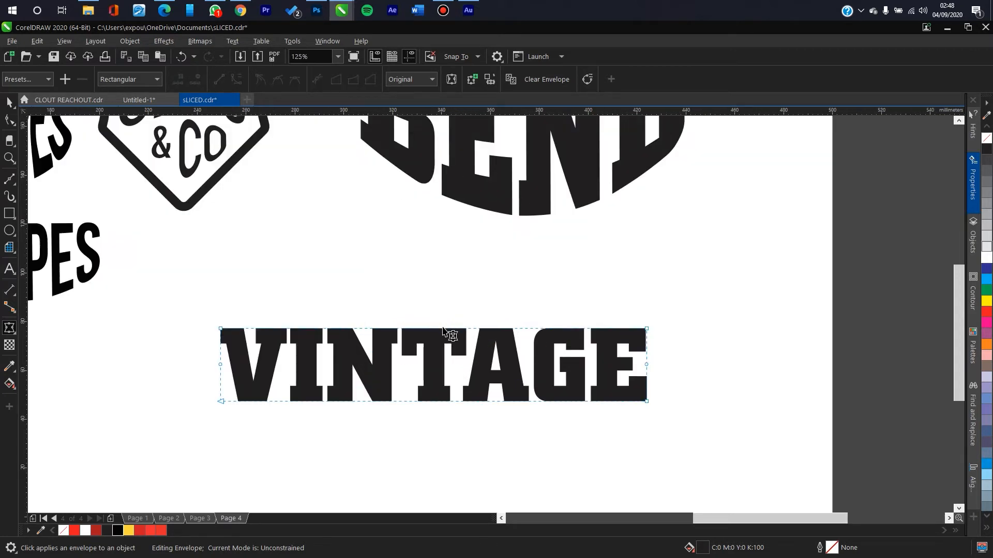
pyautogui.moveTo(439, 329); pyautogui.dragTo(439, 342)
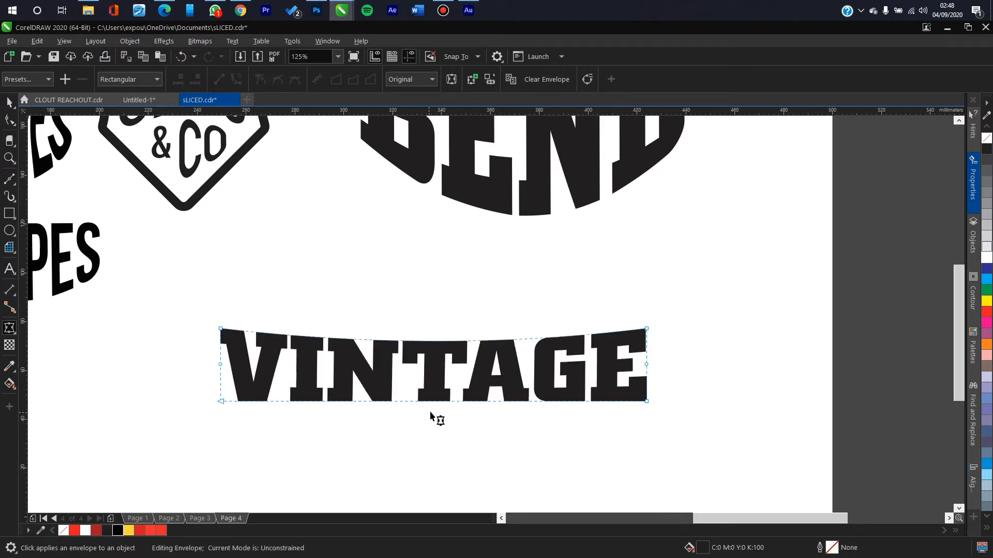
pyautogui.click(441, 402)
pyautogui.moveTo(441, 402); pyautogui.dragTo(442, 391)
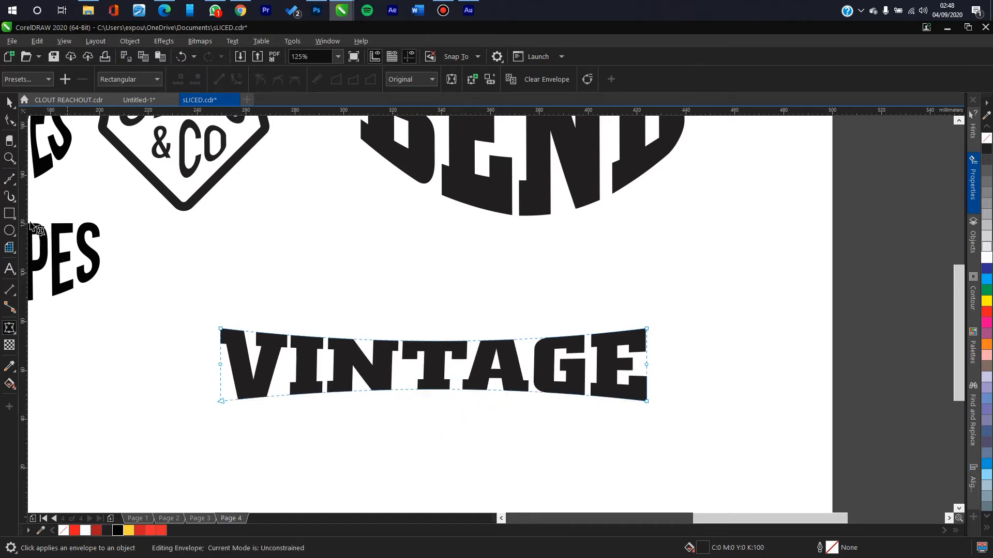
# Move the pinched VINTAGE text directly beneath the warped BEND text.
pyautogui.click(7, 109)
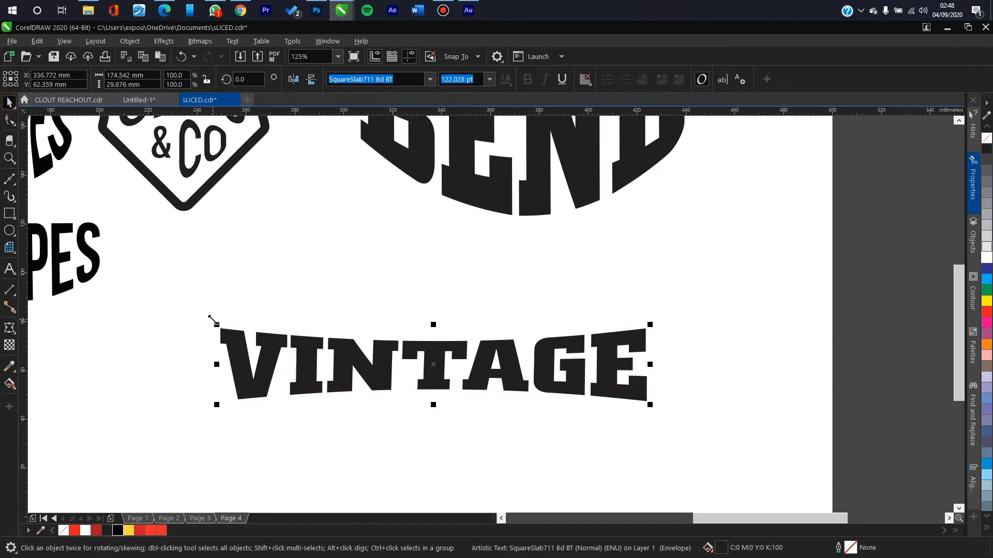
pyautogui.moveTo(384, 367); pyautogui.dragTo(465, 314)
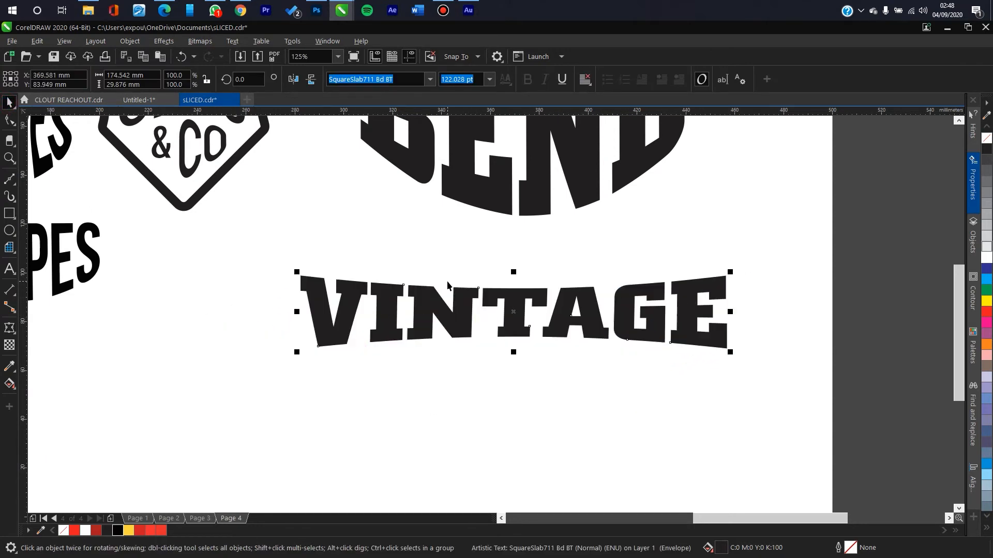
pyautogui.scroll(-2, 448, 286)
pyautogui.moveTo(441, 315); pyautogui.dragTo(466, 306)
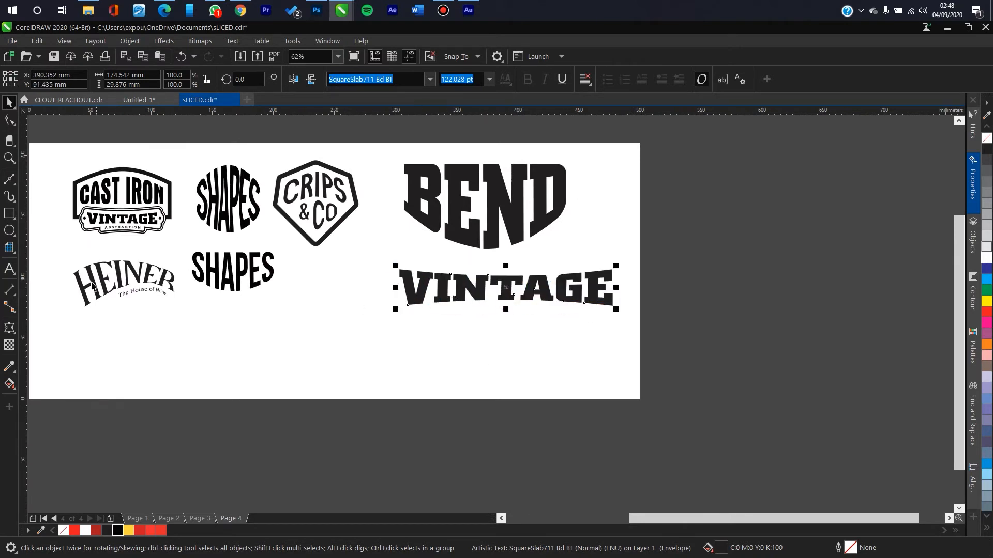
# Add the artistic text BENDER in the empty area below the lower SHAPES text and select it as an object.
pyautogui.scroll(2, 93, 284)
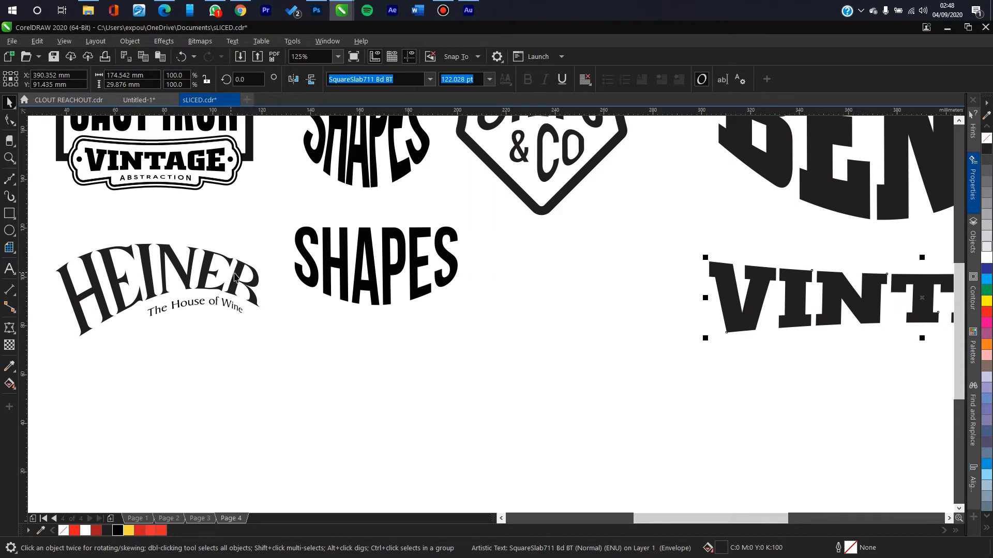
pyautogui.click(10, 268)
pyautogui.click(396, 418)
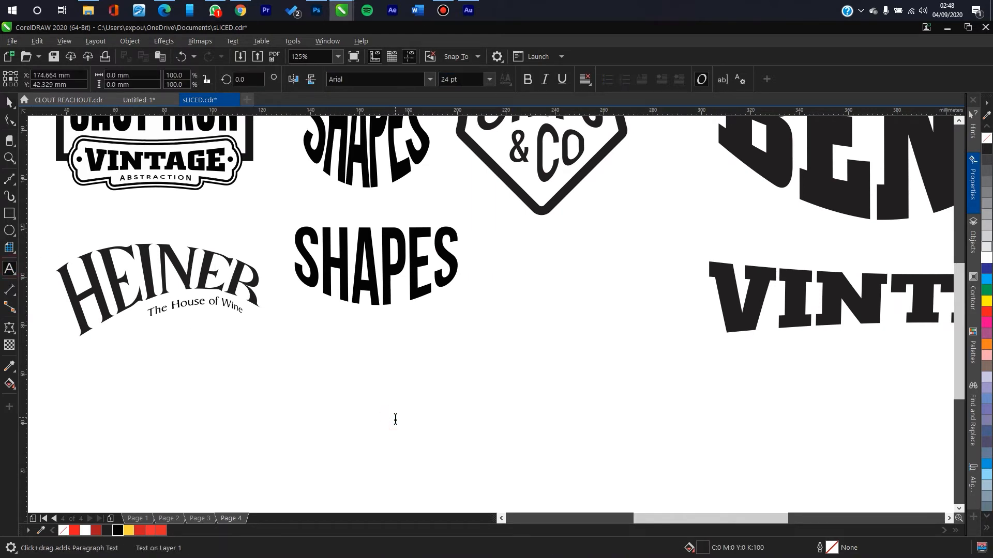
pyautogui.write('BE')
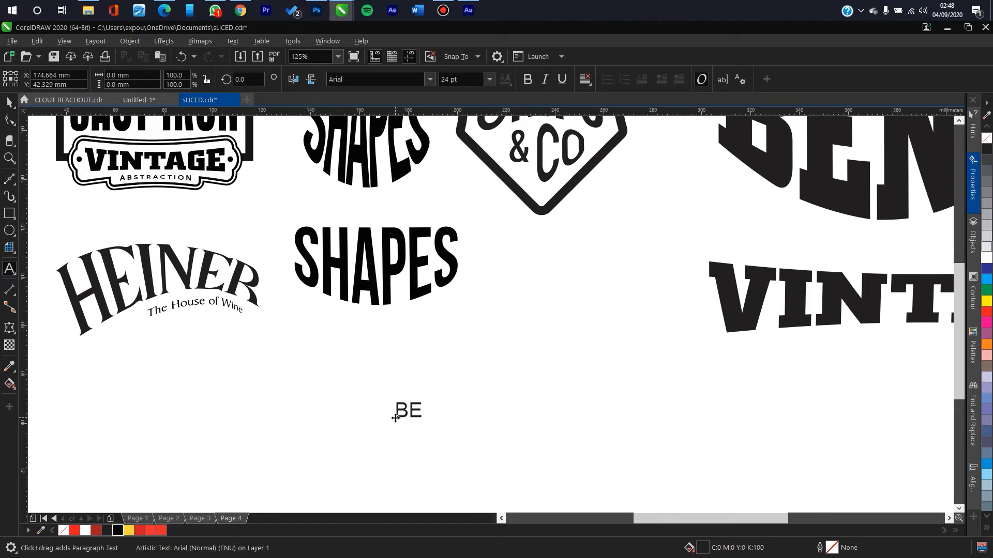
pyautogui.write('NDER')
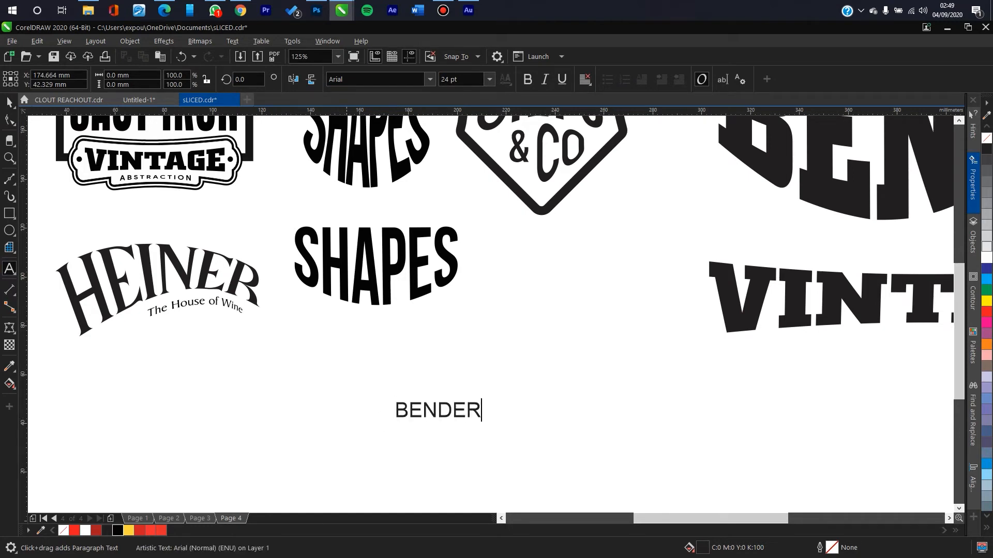
pyautogui.press('Escape')
pyautogui.moveTo(310, 377); pyautogui.dragTo(299, 254)
pyautogui.click(8, 106)
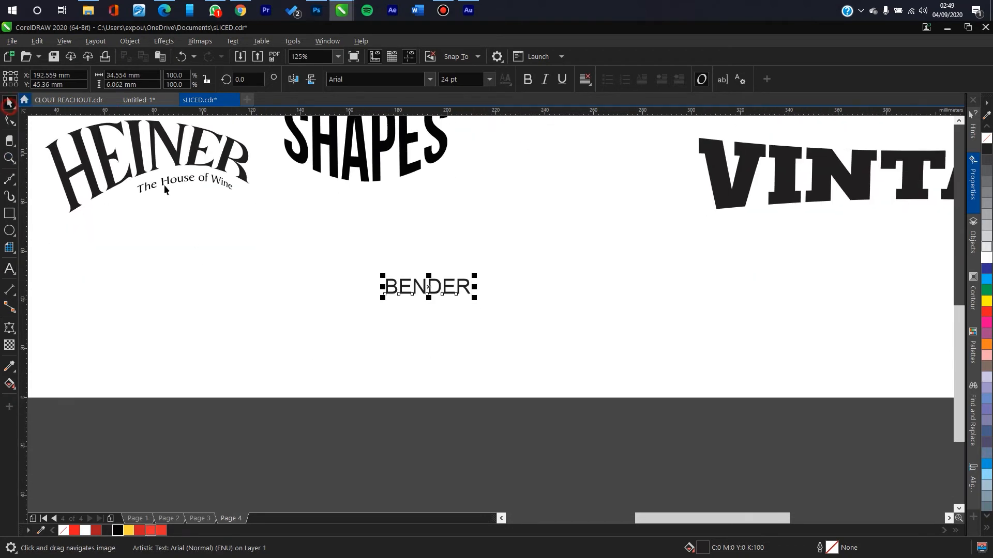
# Set BENDER in Basics Serif Free and enlarge it to about 163 × 33 mm.
pyautogui.click(430, 79)
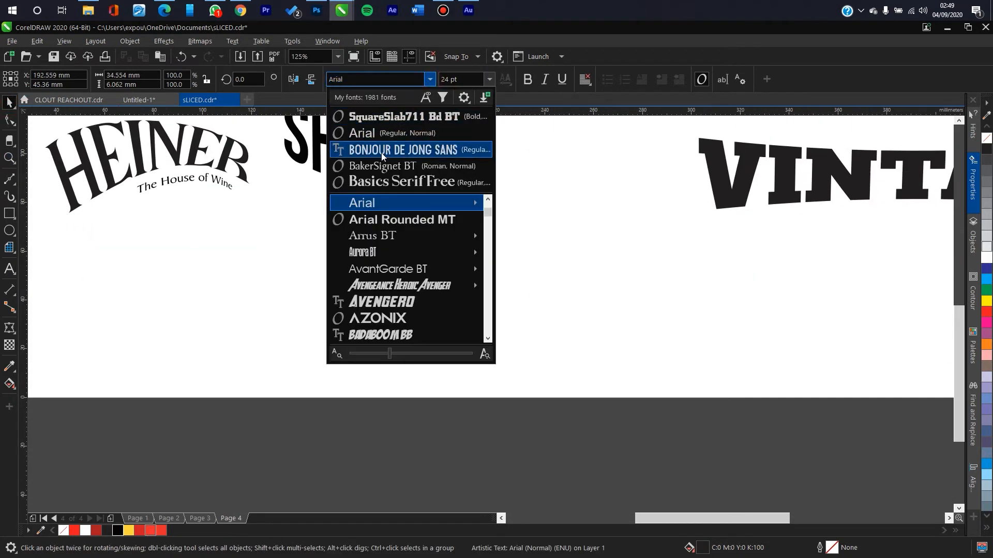
pyautogui.click(388, 181)
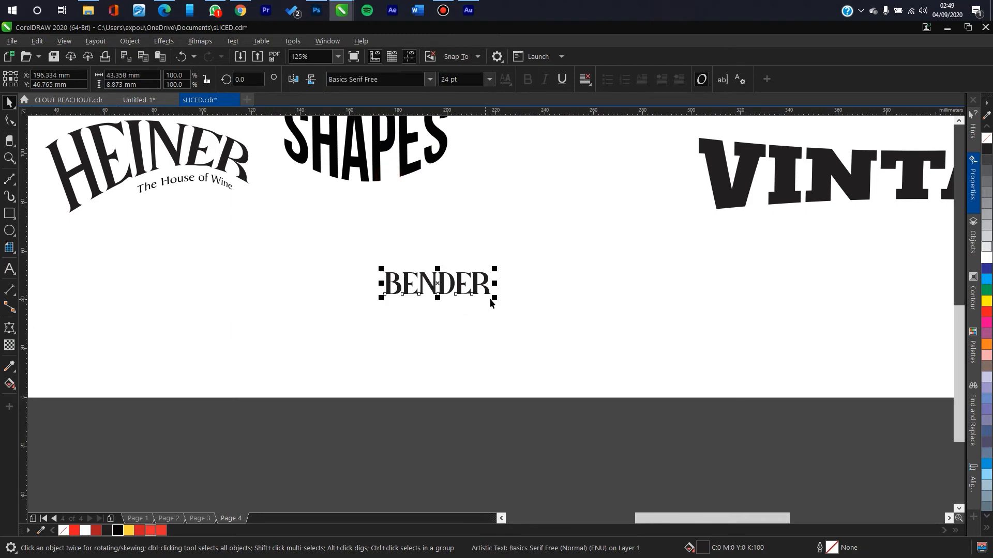
pyautogui.moveTo(496, 297); pyautogui.dragTo(684, 367)
pyautogui.hotkey('ctrl', 'z')
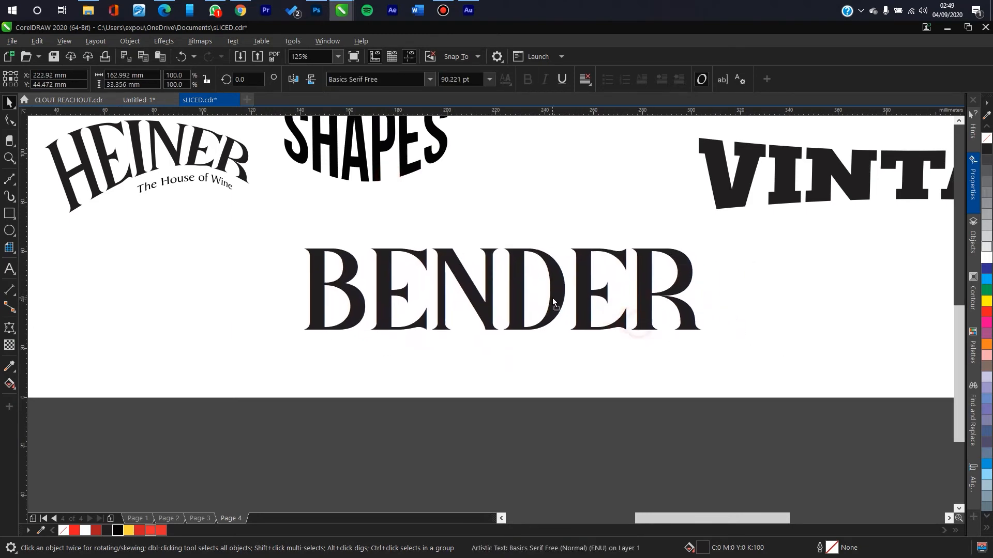
# Put BENDER into envelope editing and delete the middle node of the envelope's left edge.
pyautogui.click(8, 329)
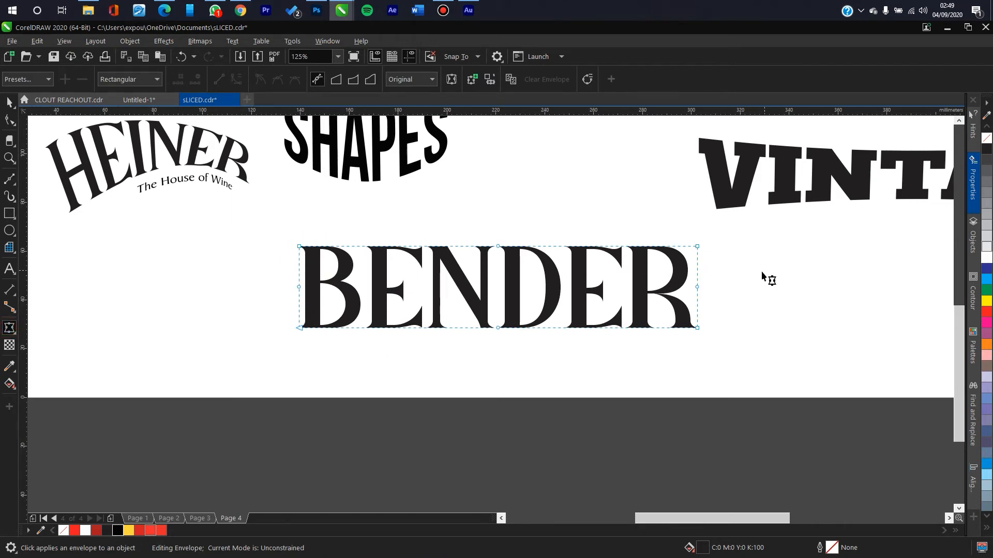
pyautogui.moveTo(321, 280); pyautogui.dragTo(396, 286)
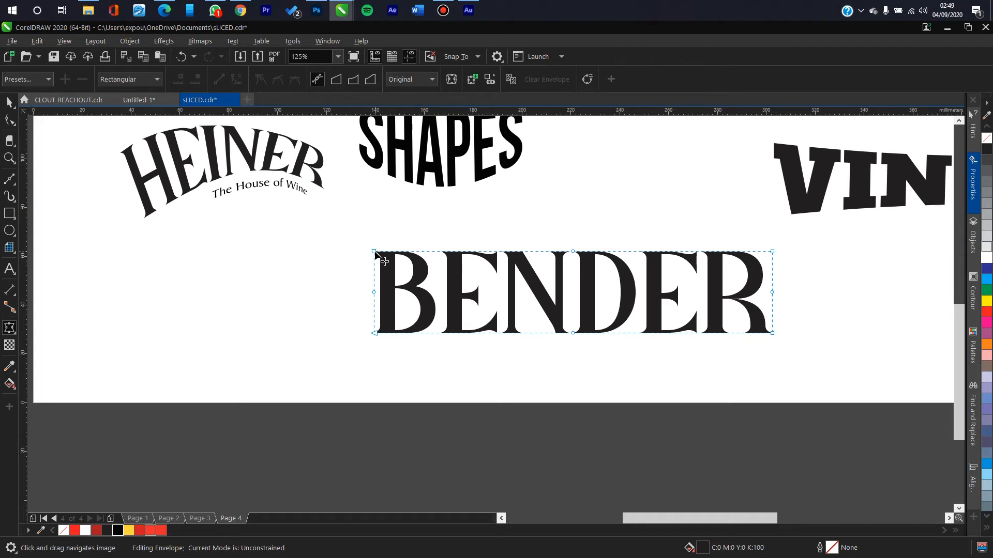
pyautogui.moveTo(374, 252); pyautogui.dragTo(355, 253)
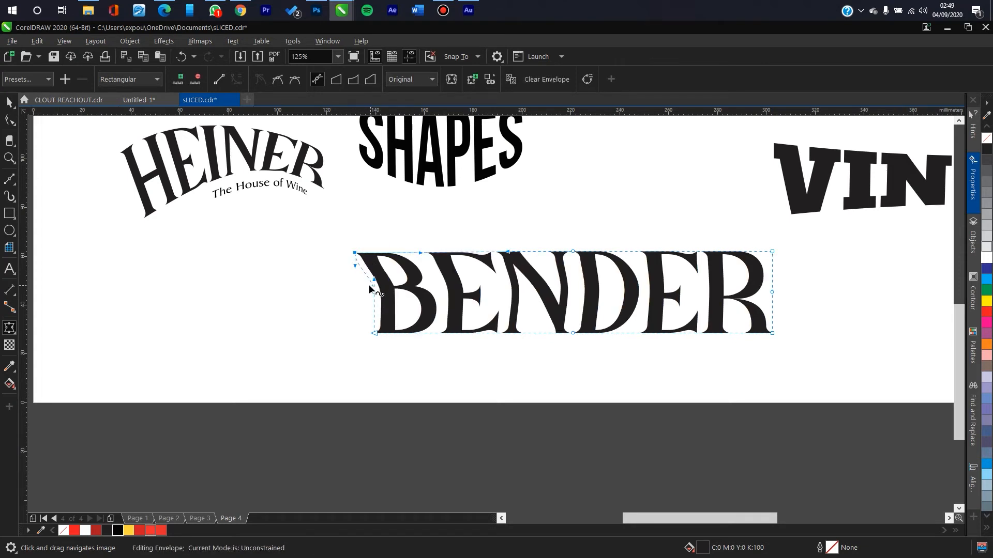
pyautogui.hotkey('ctrl', 'z')
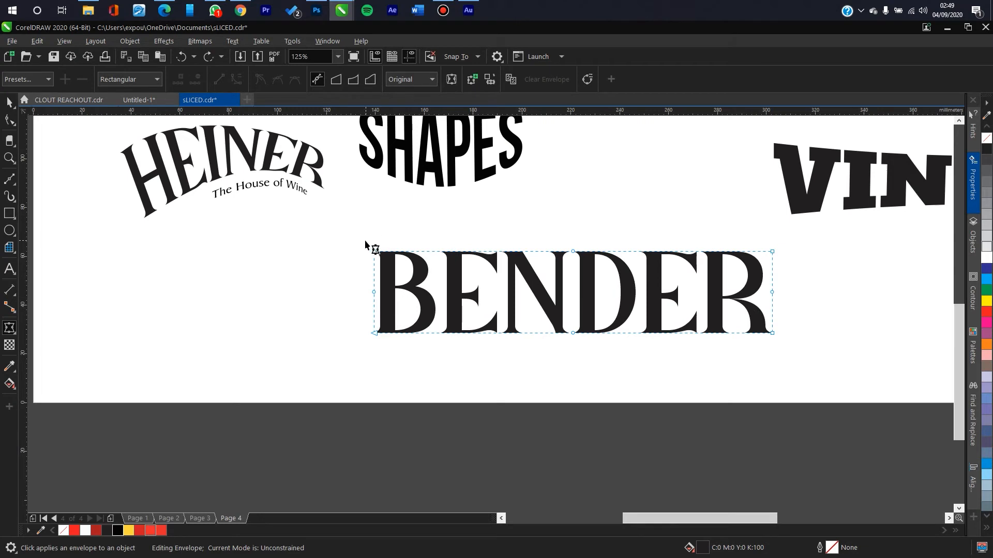
pyautogui.moveTo(352, 228); pyautogui.dragTo(390, 356)
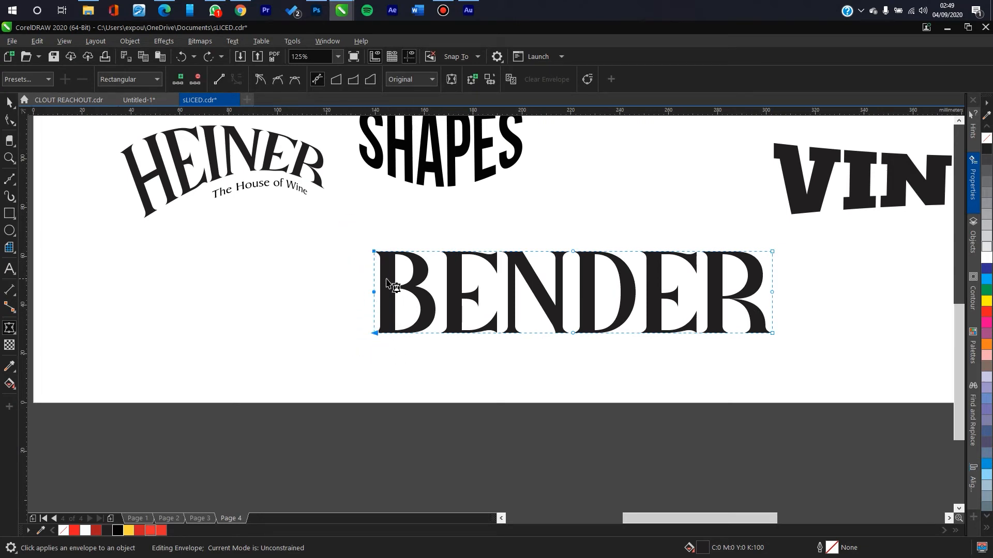
pyautogui.click(354, 231)
pyautogui.moveTo(354, 231); pyautogui.dragTo(437, 381)
pyautogui.click(335, 241)
pyautogui.click(374, 292)
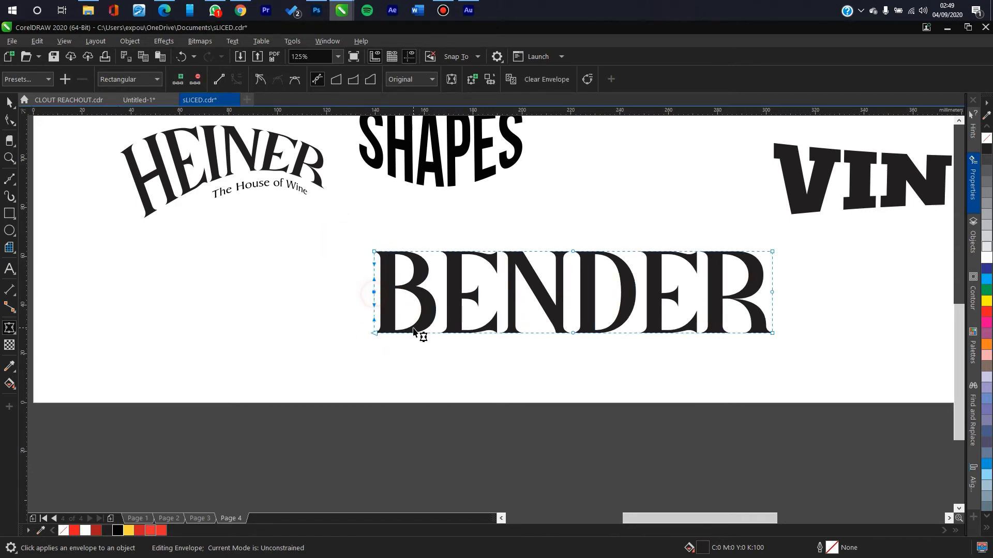
pyautogui.press('Delete')
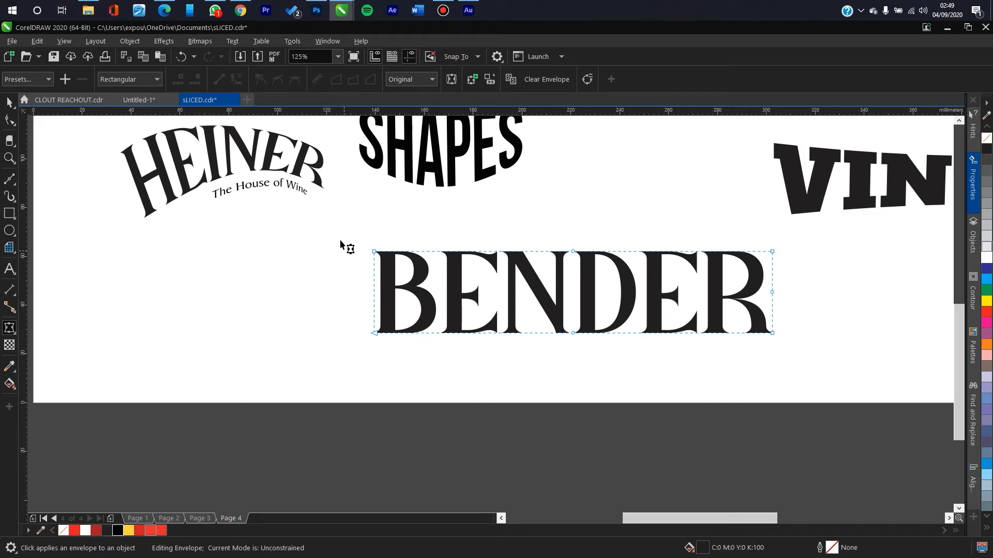
pyautogui.moveTo(350, 221); pyautogui.dragTo(394, 360)
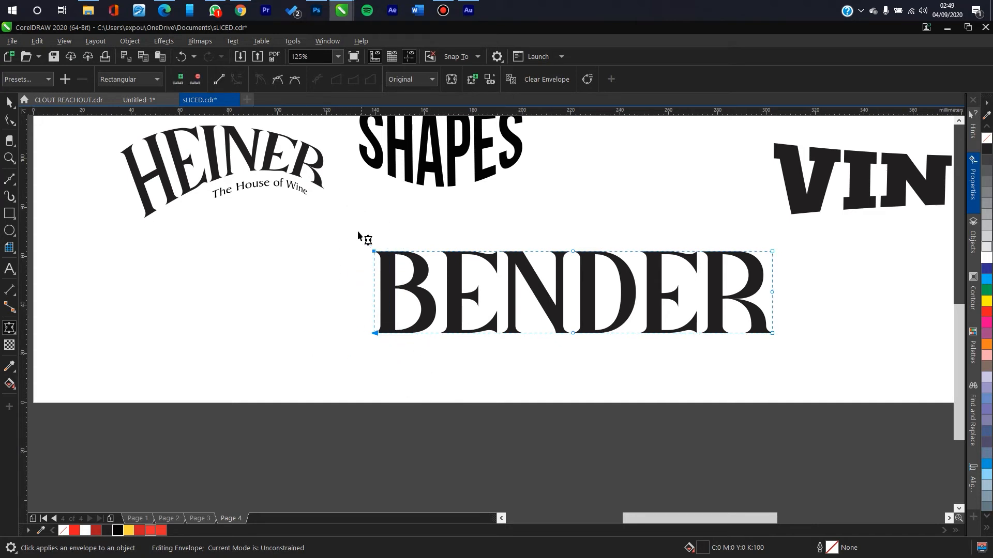
pyautogui.moveTo(351, 225); pyautogui.dragTo(386, 352)
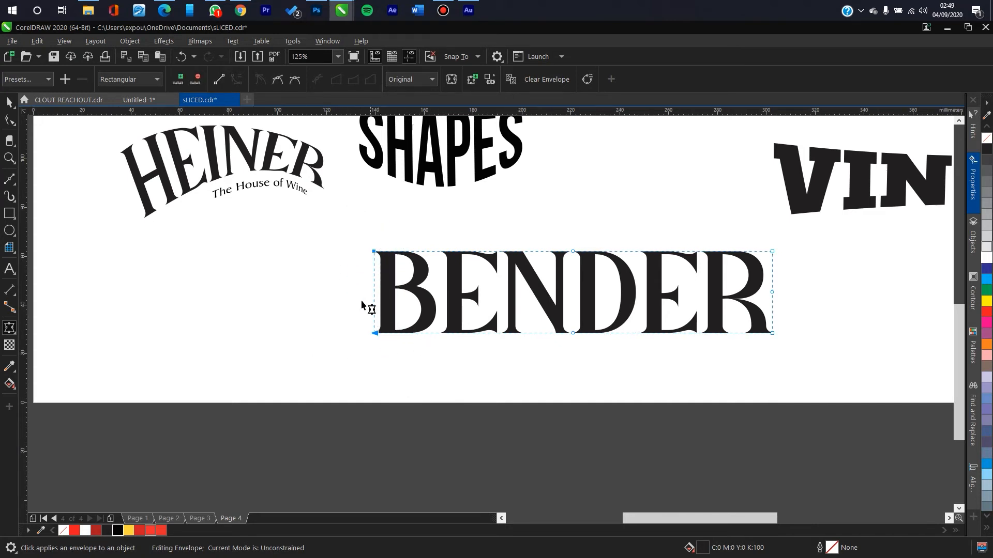
pyautogui.click(219, 81)
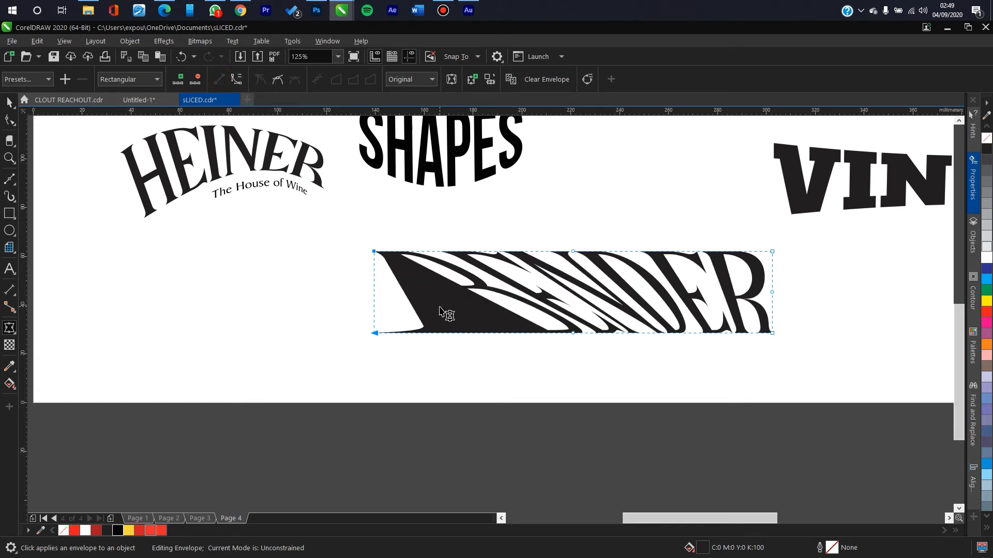
pyautogui.hotkey('ctrl', 'z')
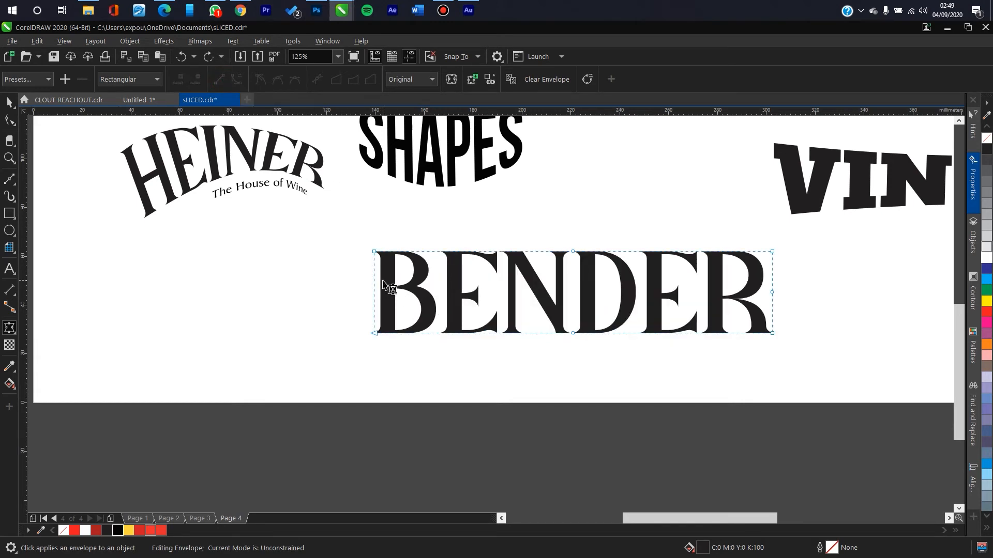
# Convert BENDER's left envelope edge to a straight line and slant it by moving the upper-left corner node outward.
pyautogui.moveTo(359, 234); pyautogui.dragTo(381, 350)
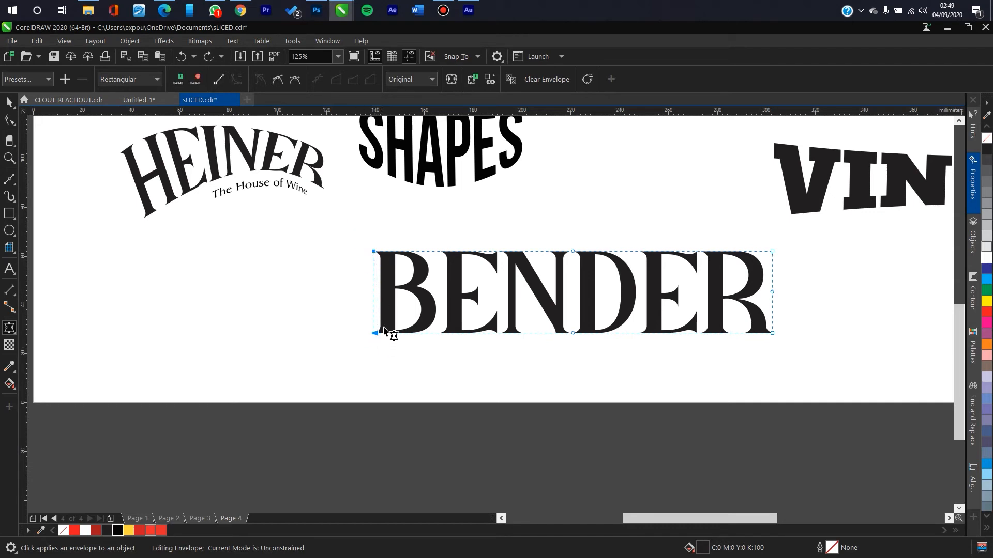
pyautogui.moveTo(350, 252); pyautogui.dragTo(373, 279)
pyautogui.click(374, 251)
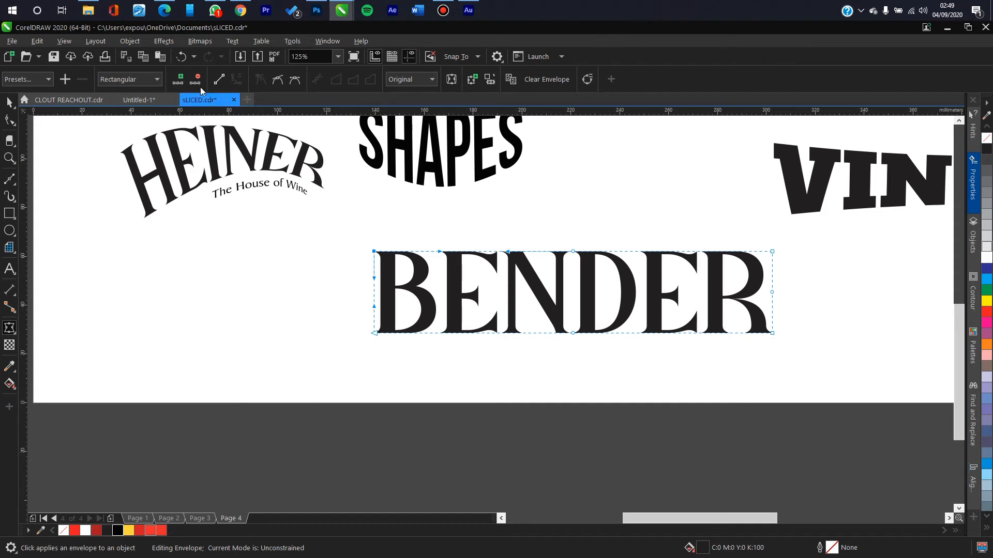
pyautogui.click(221, 82)
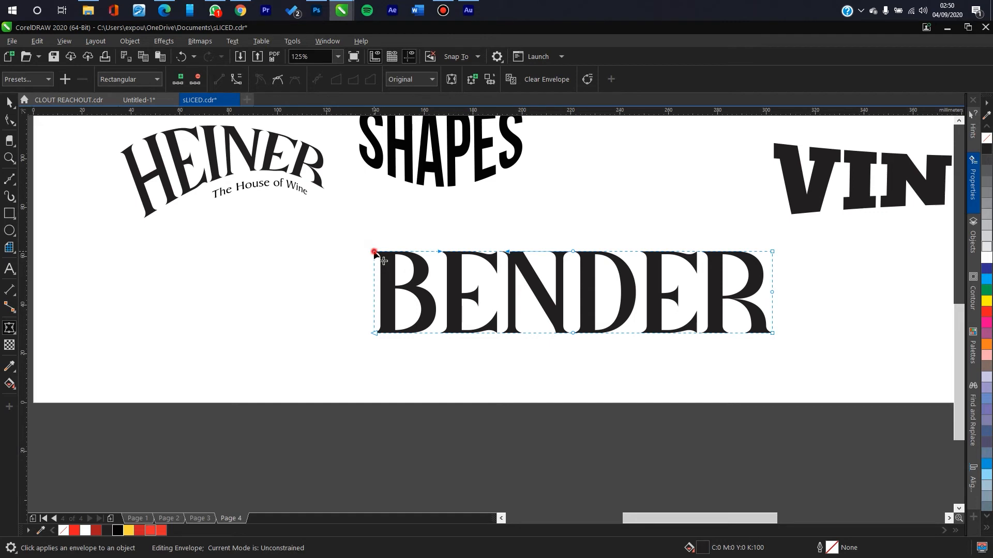
pyautogui.moveTo(374, 252); pyautogui.dragTo(346, 252)
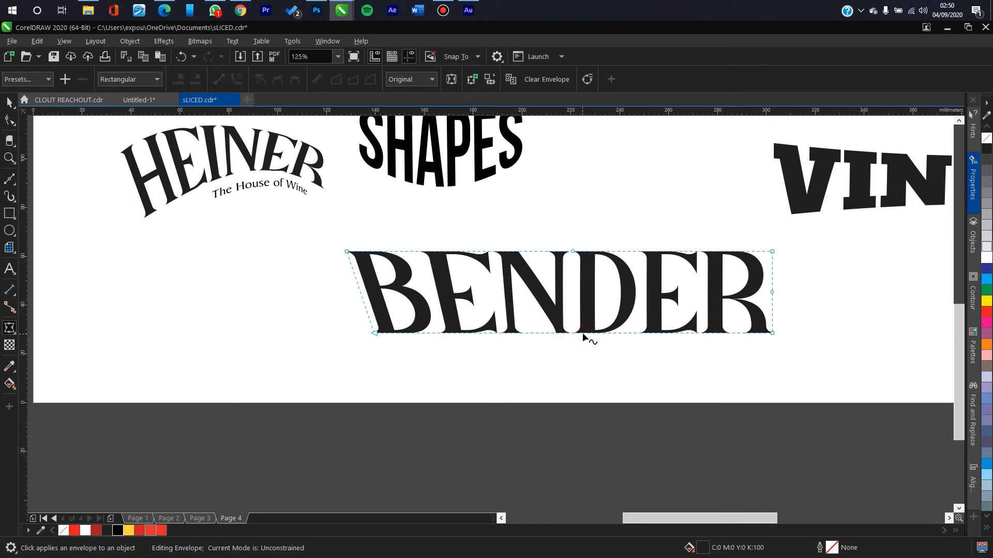
# Arch BENDER's lower envelope edge up by about 7 mm, pull its lower-left corner well down and smooth the curve from that corner.
pyautogui.moveTo(583, 335); pyautogui.dragTo(680, 309)
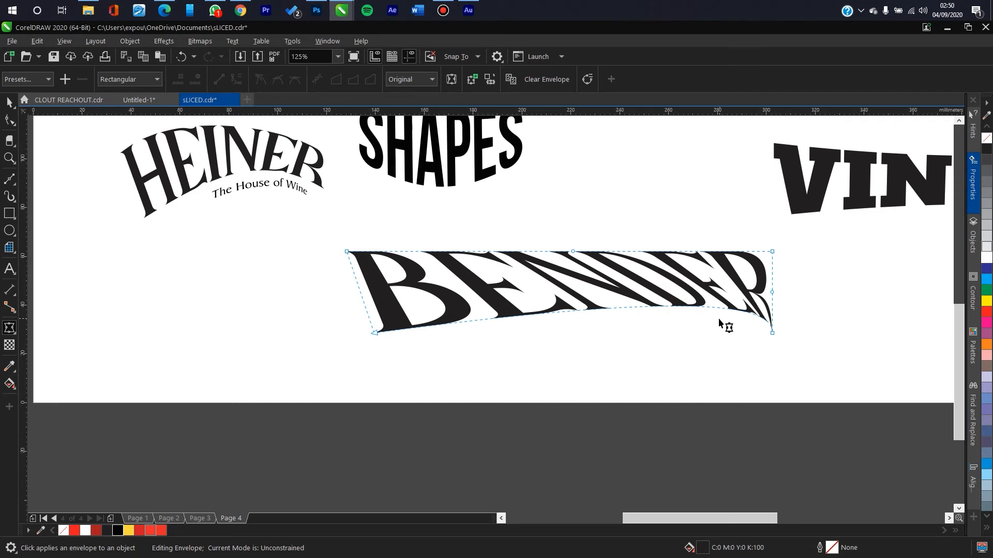
pyautogui.hotkey('ctrl', 'z')
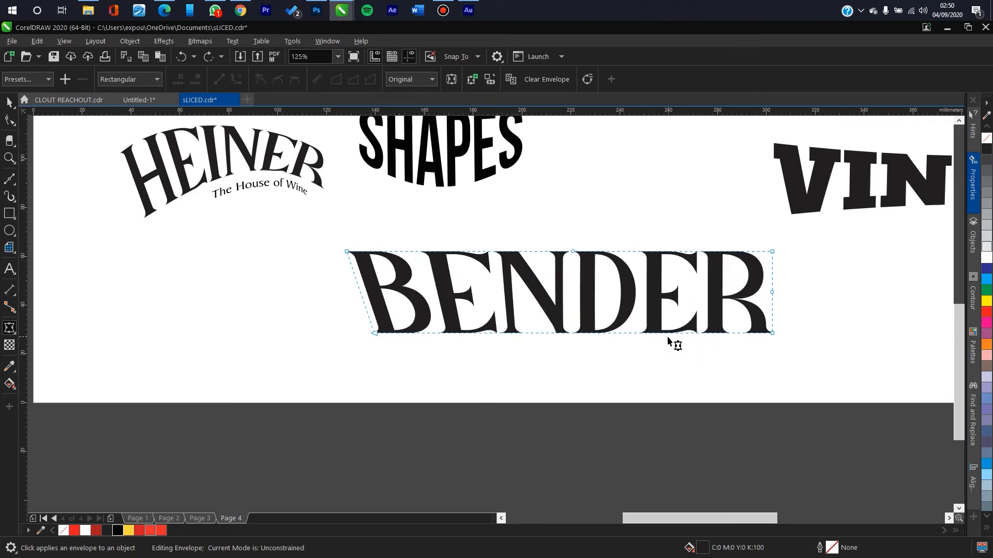
pyautogui.moveTo(671, 334); pyautogui.dragTo(674, 319)
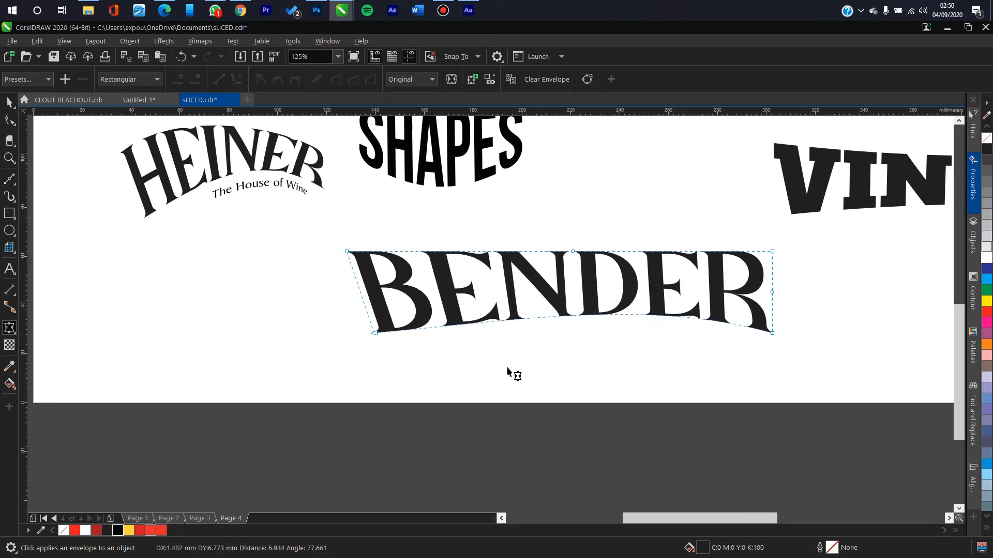
pyautogui.moveTo(373, 335); pyautogui.dragTo(377, 380)
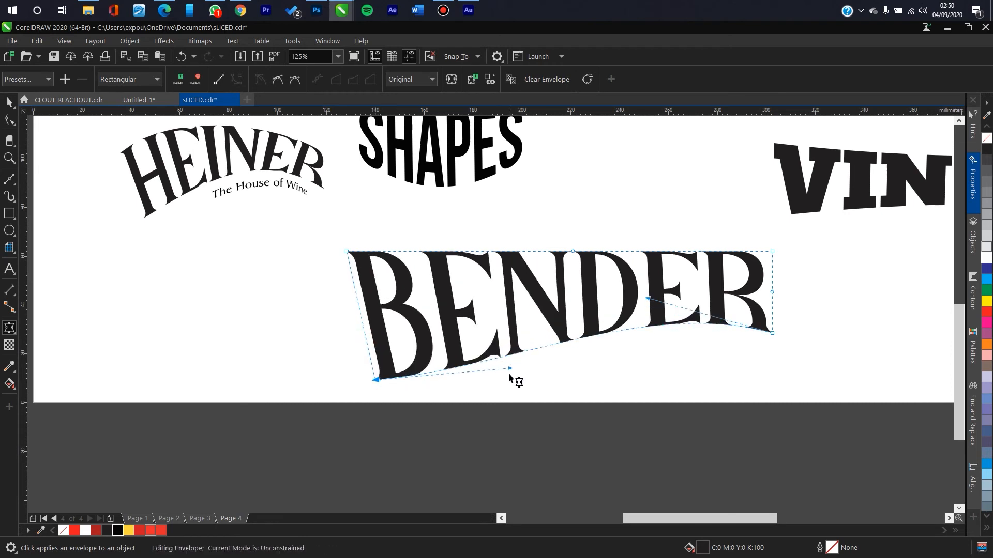
pyautogui.moveTo(512, 369); pyautogui.dragTo(497, 334)
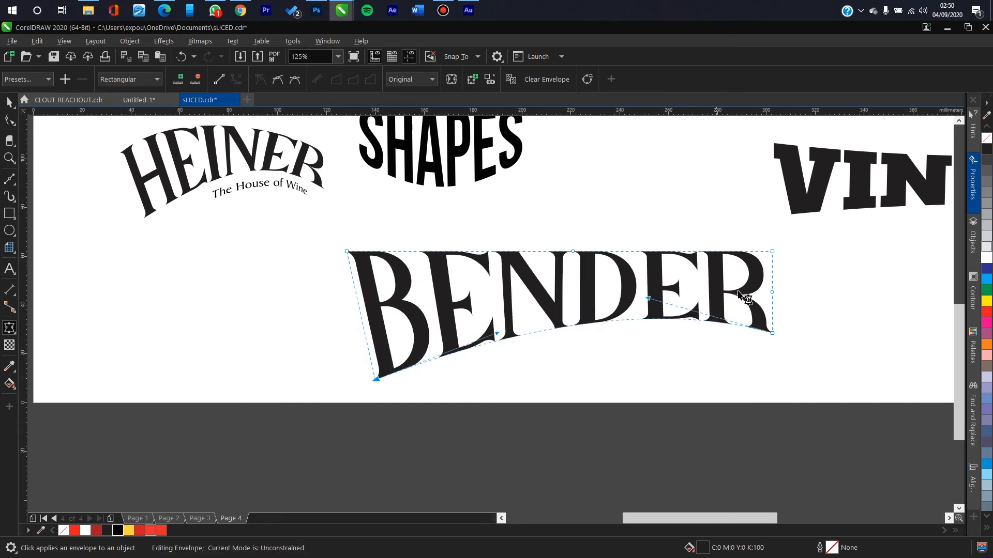
# Delete the middle node of BENDER's right envelope edge and move the upper-right corner about 3 mm outward and 5 mm down.
pyautogui.doubleClick(771, 293)
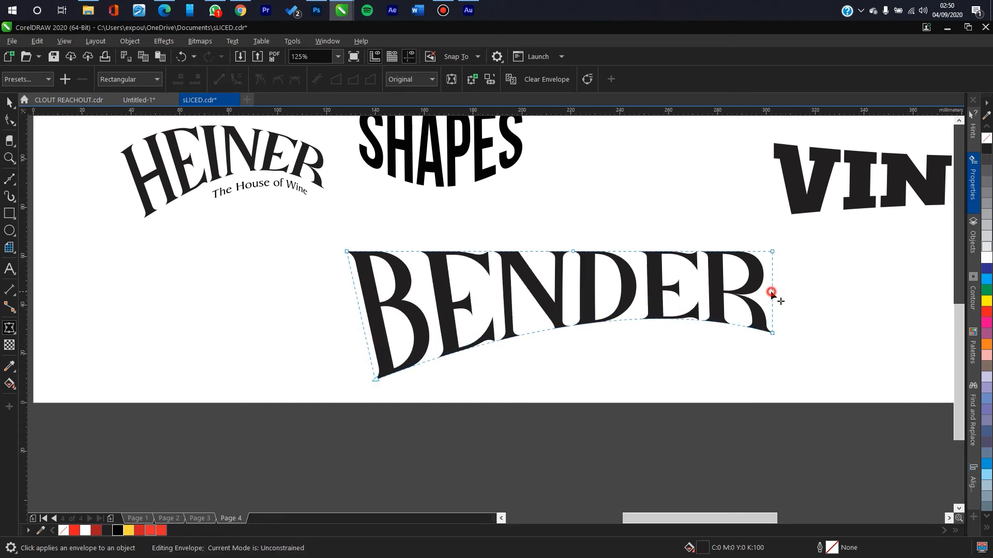
pyautogui.click(772, 251)
pyautogui.moveTo(771, 251); pyautogui.dragTo(780, 265)
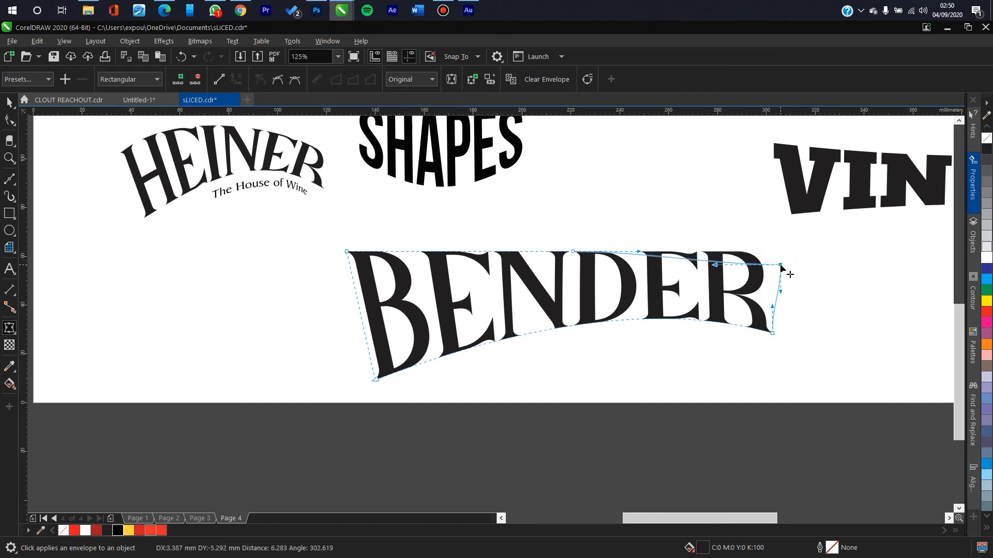
# Remove the middle node of BENDER's upper envelope edge and bow that edge upward into an arch using the corner nodes' curve handles.
pyautogui.doubleClick(573, 252)
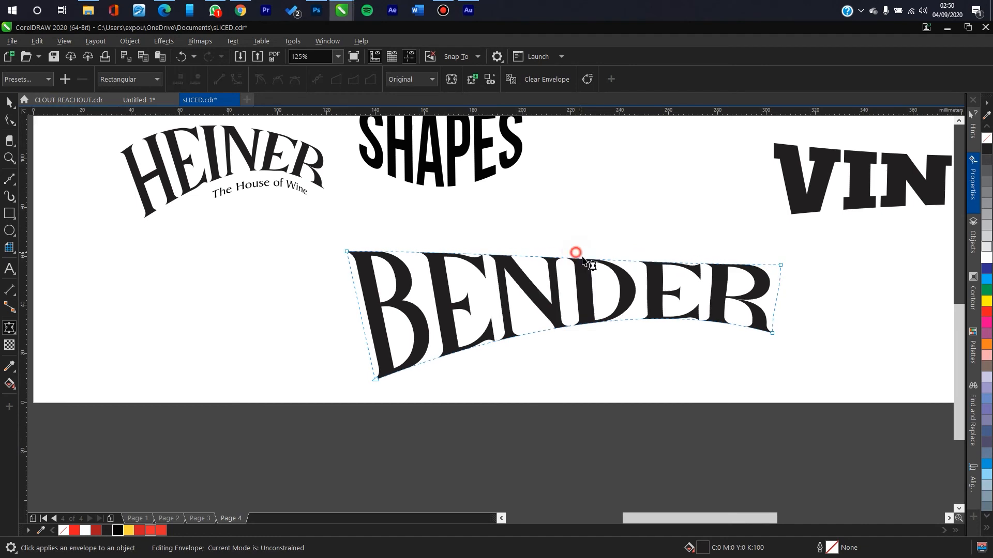
pyautogui.click(346, 253)
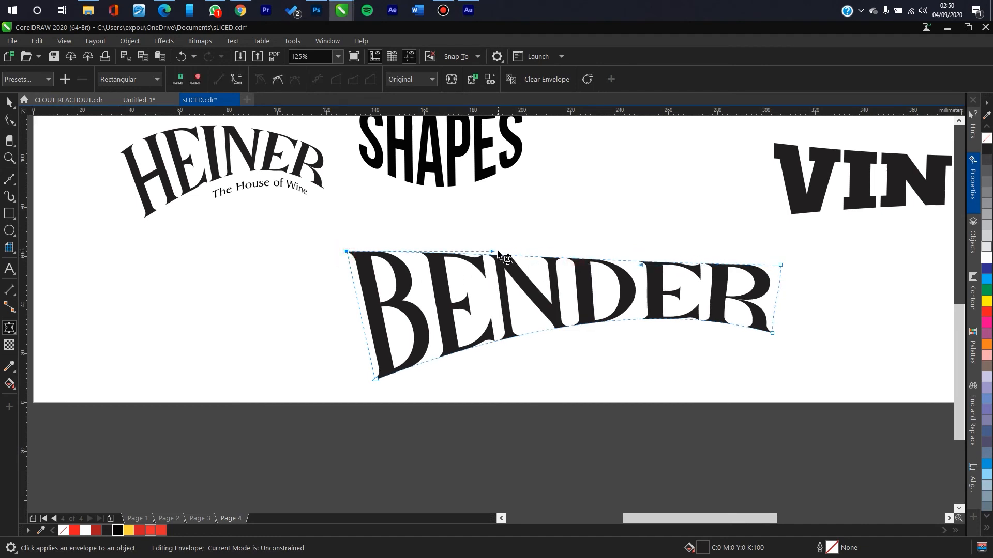
pyautogui.moveTo(492, 252); pyautogui.dragTo(491, 185)
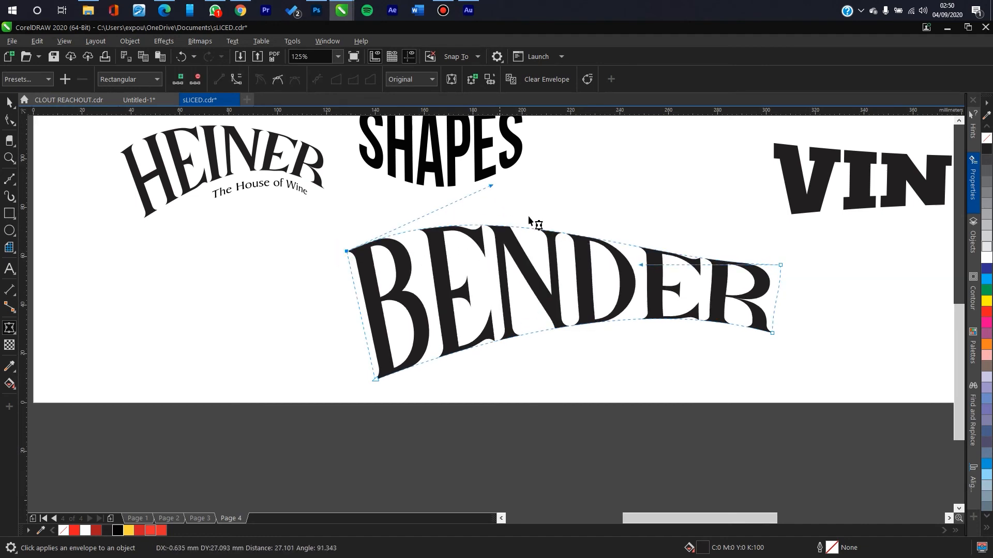
pyautogui.click(641, 265)
pyautogui.moveTo(641, 265); pyautogui.dragTo(683, 187)
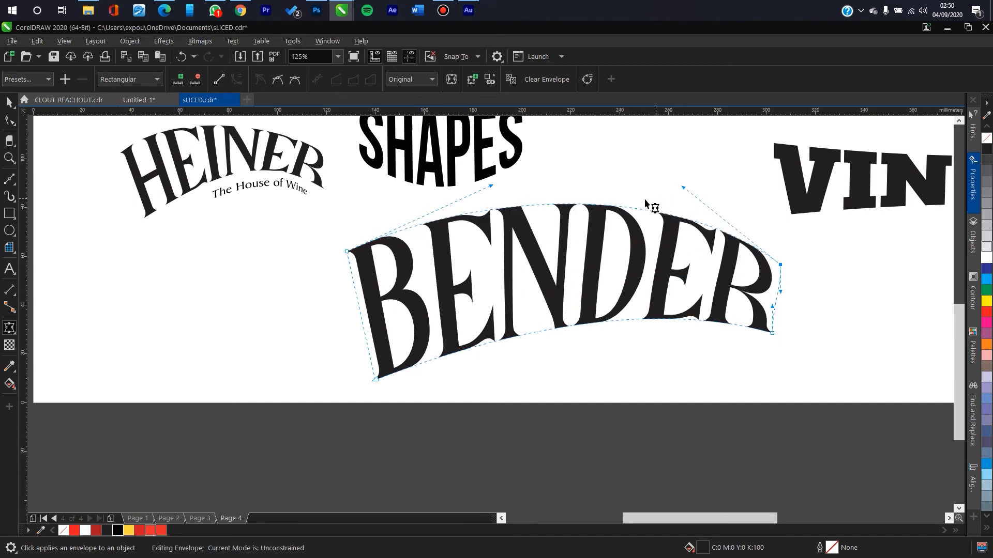
pyautogui.moveTo(491, 187); pyautogui.dragTo(432, 179)
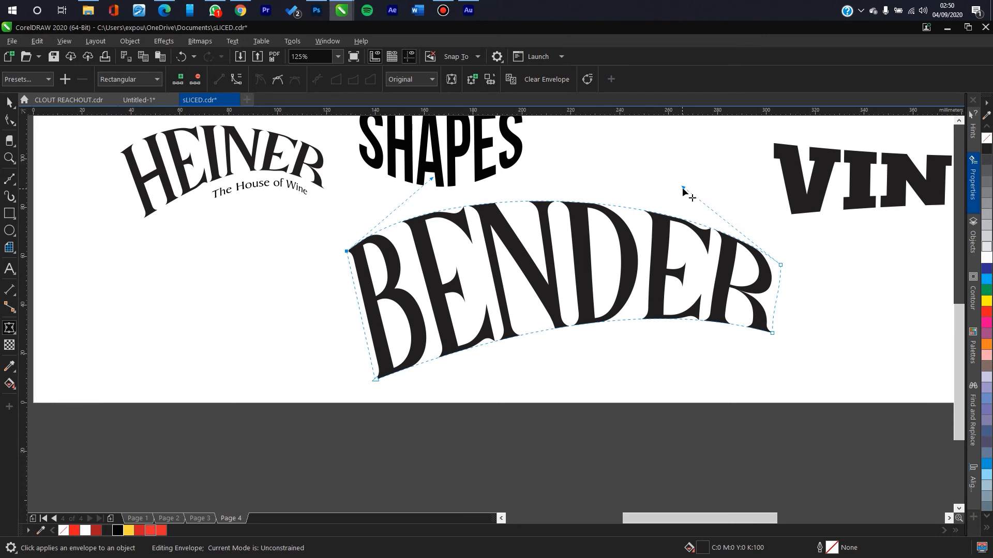
pyautogui.moveTo(683, 189); pyautogui.dragTo(693, 207)
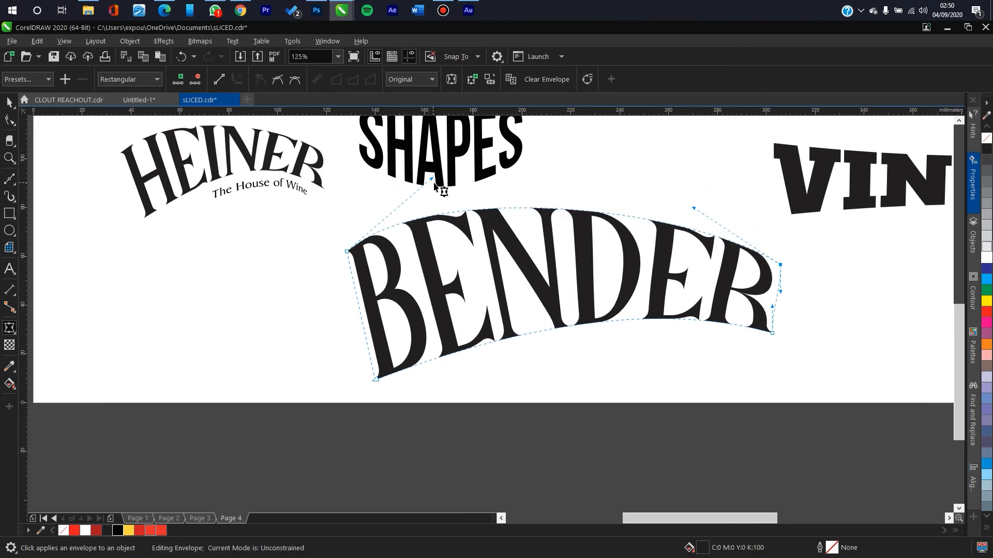
# Deepen the arch of BENDER's lower envelope edge by raising the curve handles of both lower corner nodes.
pyautogui.click(772, 333)
pyautogui.moveTo(648, 300); pyautogui.dragTo(701, 265)
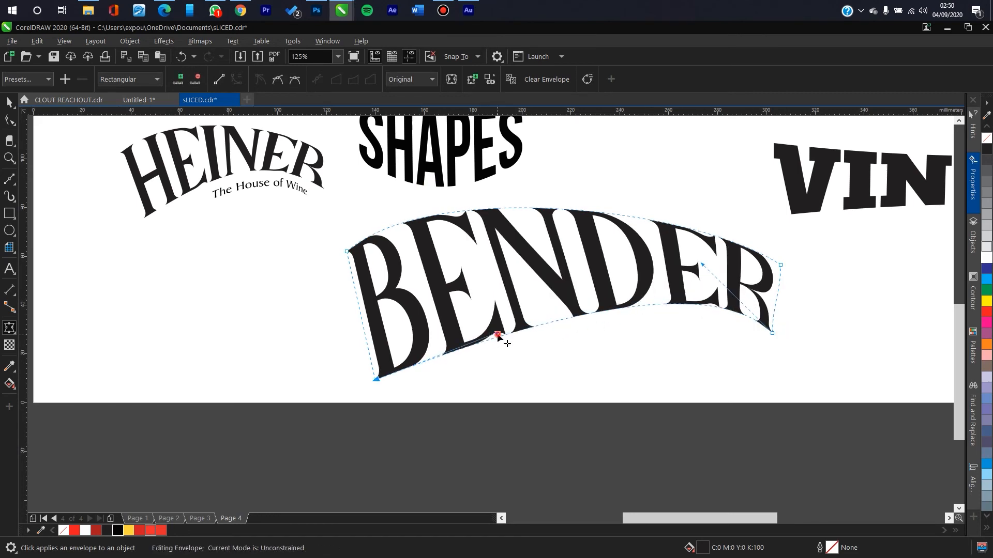
pyautogui.moveTo(496, 333); pyautogui.dragTo(487, 304)
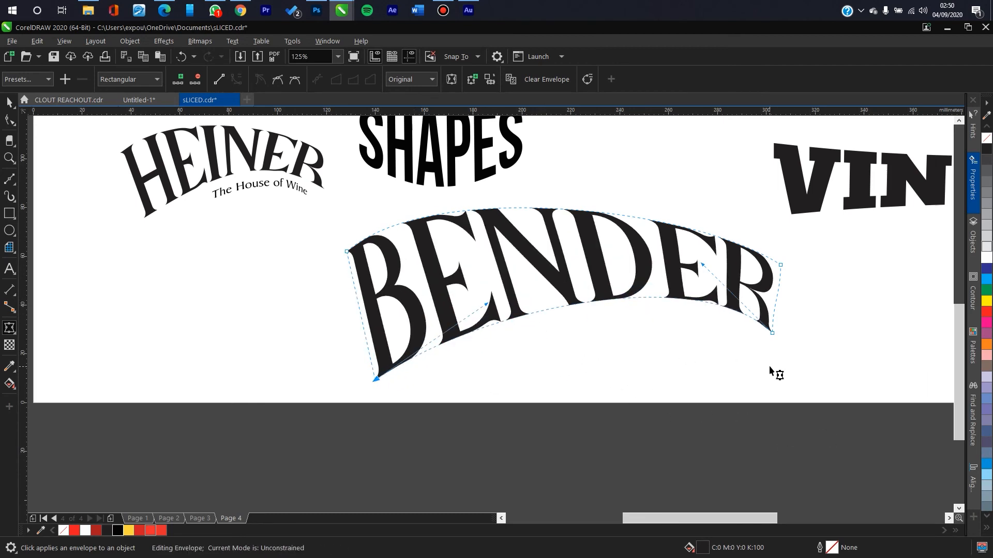
pyautogui.click(781, 265)
pyautogui.click(772, 333)
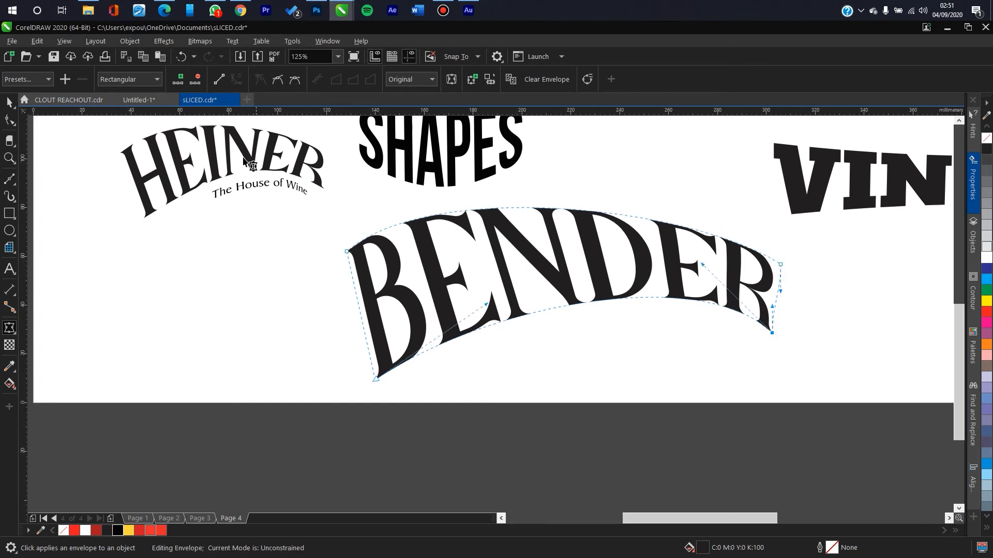
pyautogui.click(780, 265)
pyautogui.click(225, 81)
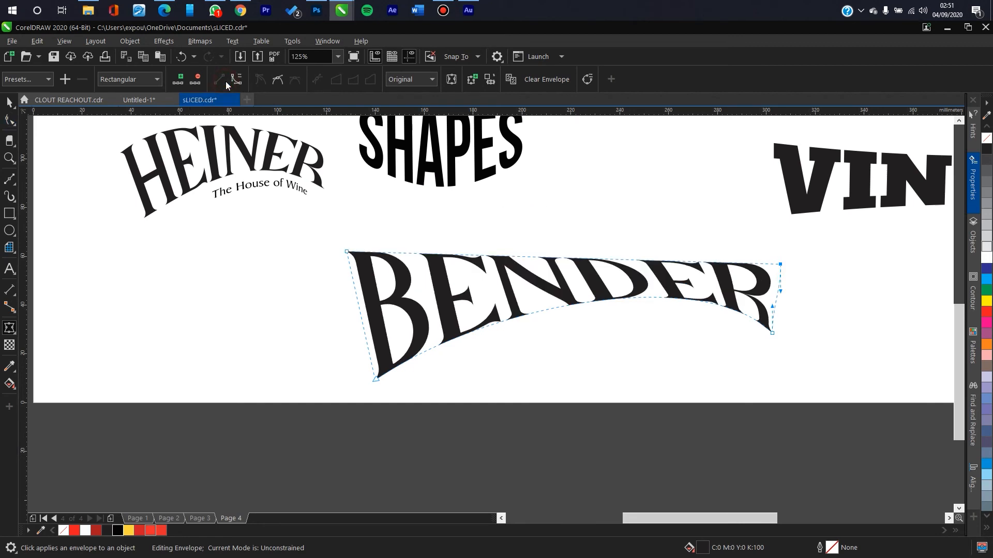
pyautogui.hotkey('ctrl', 'z')
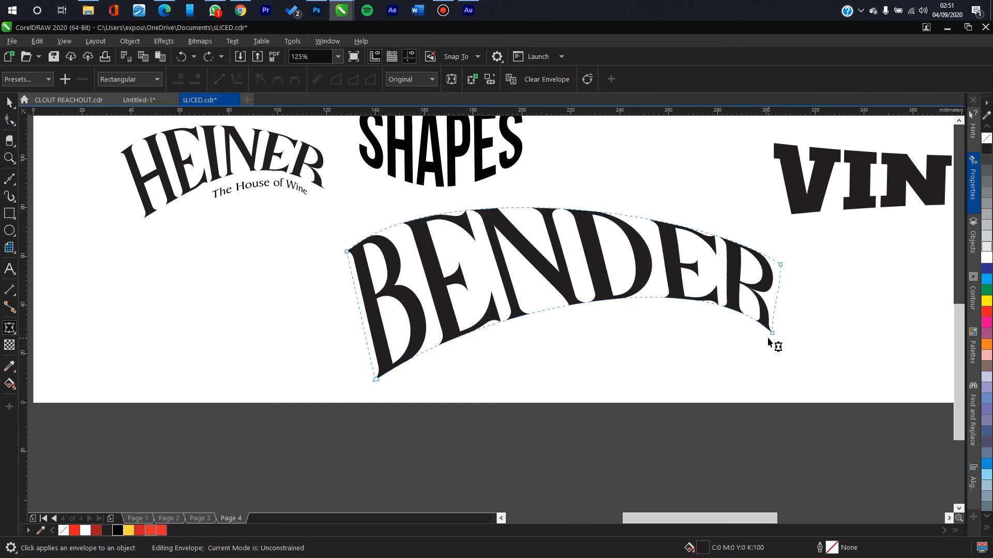
# Convert BENDER's right envelope edge to a straight line and slant it by moving the lower-right corner inward beneath the R.
pyautogui.click(218, 80)
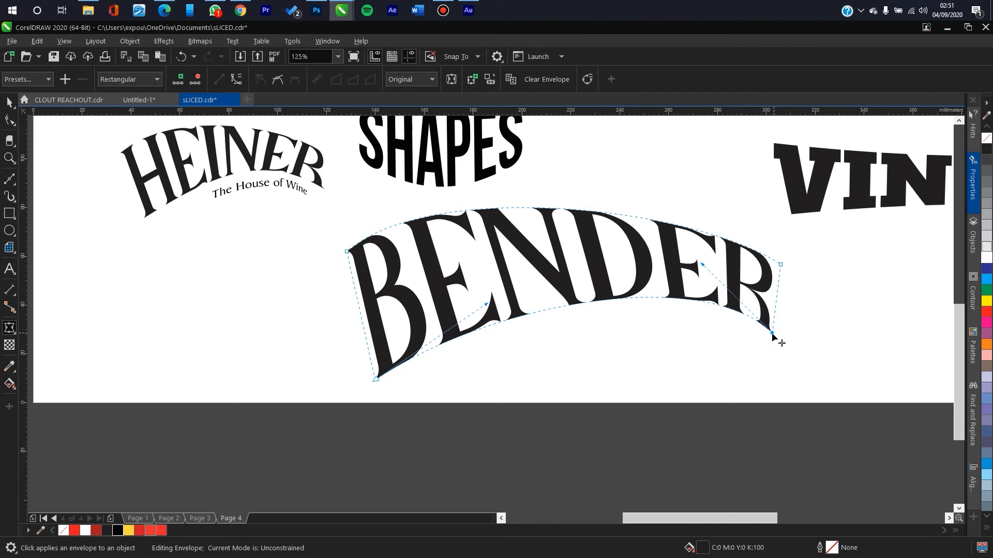
pyautogui.moveTo(772, 333); pyautogui.dragTo(741, 336)
pyautogui.moveTo(671, 267); pyautogui.dragTo(677, 261)
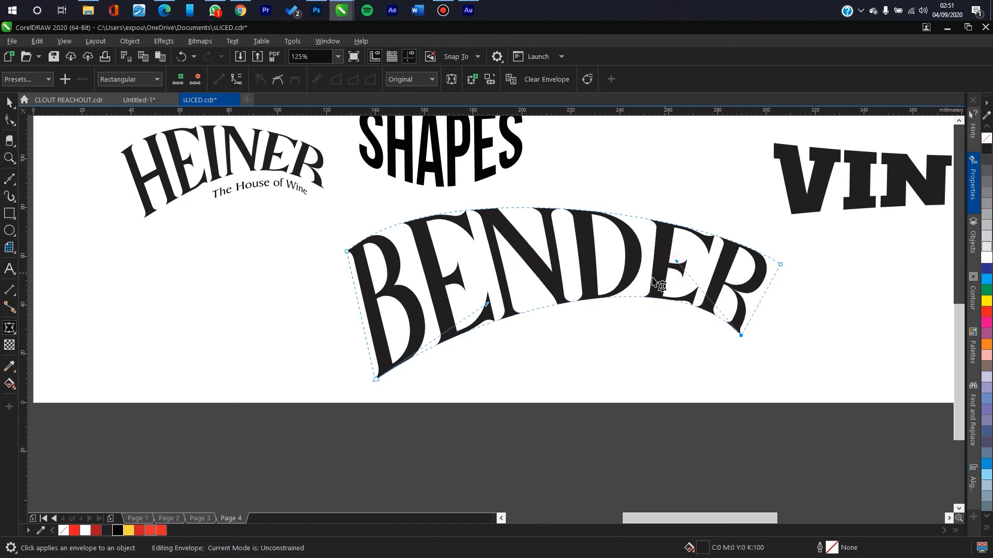
# Reshape BENDER's lower envelope edge into a gentle S-curve and flatten the start of the upper arch above the B.
pyautogui.moveTo(485, 305); pyautogui.dragTo(486, 373)
pyautogui.click(675, 263)
pyautogui.moveTo(676, 263); pyautogui.dragTo(627, 210)
pyautogui.moveTo(485, 373); pyautogui.dragTo(534, 345)
pyautogui.moveTo(629, 210); pyautogui.dragTo(632, 242)
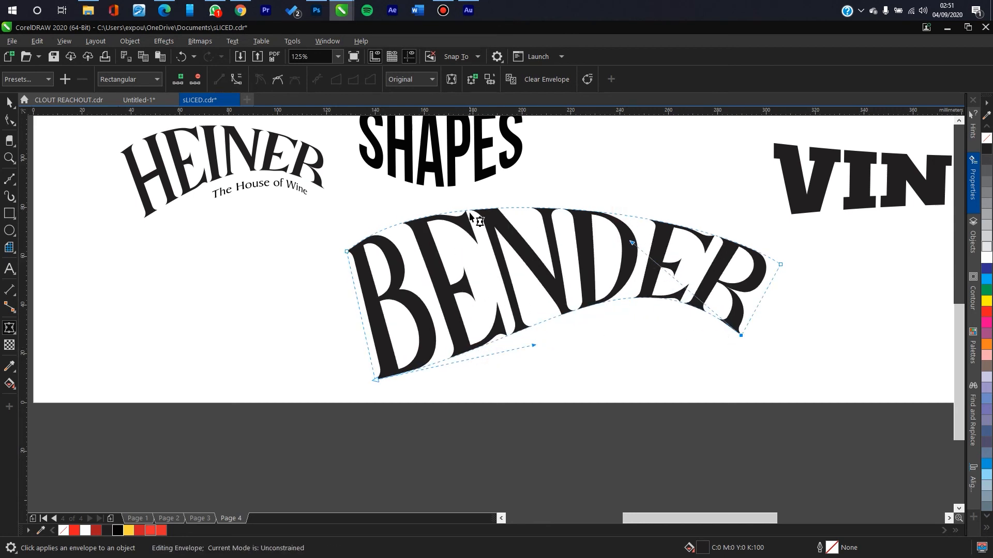
pyautogui.click(346, 251)
pyautogui.moveTo(437, 176); pyautogui.dragTo(499, 173)
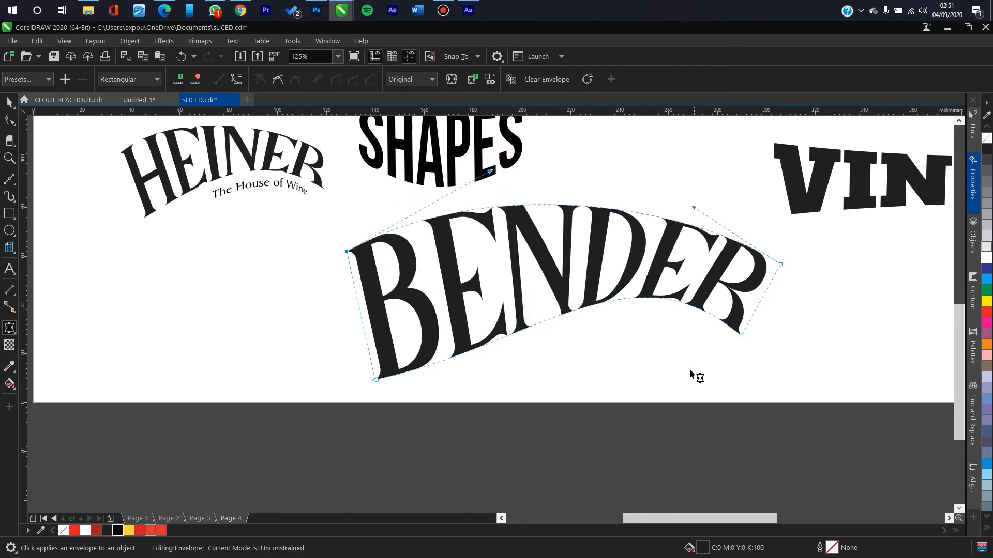
# Scale the warped BENDER down to about 117 × 49 mm and place it below HEINER and the lower SHAPES text.
pyautogui.click(9, 104)
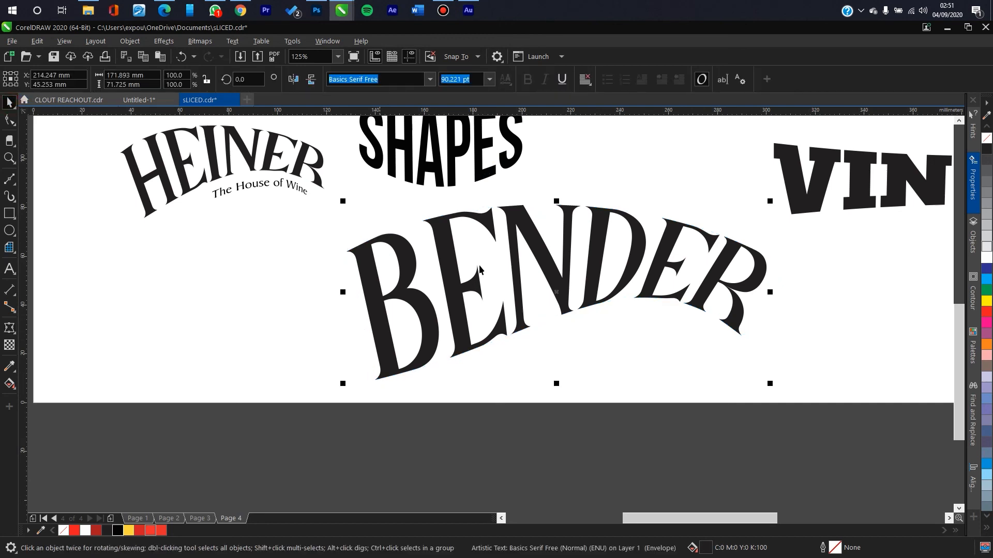
pyautogui.scroll(-3, 512, 274)
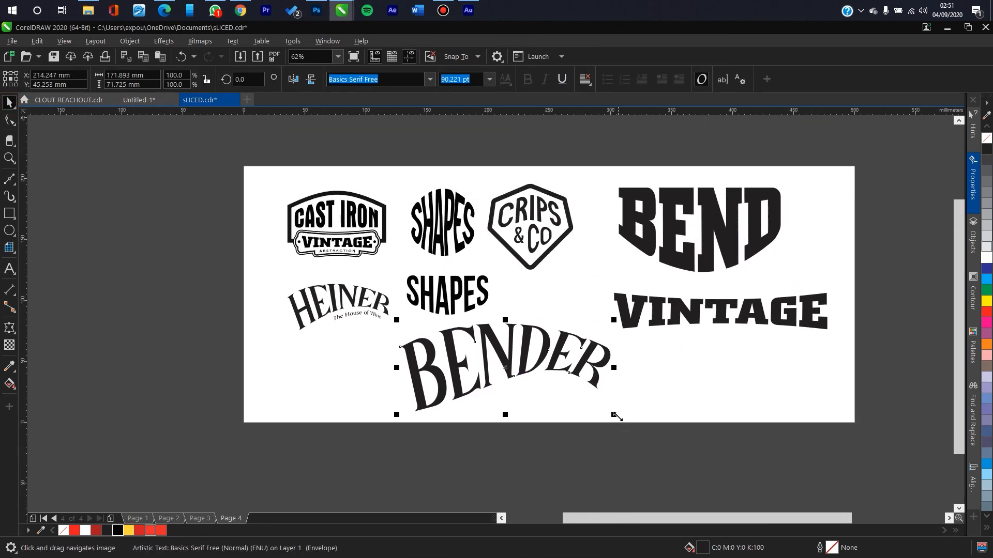
pyautogui.moveTo(614, 415); pyautogui.dragTo(546, 387)
pyautogui.moveTo(487, 336); pyautogui.dragTo(414, 347)
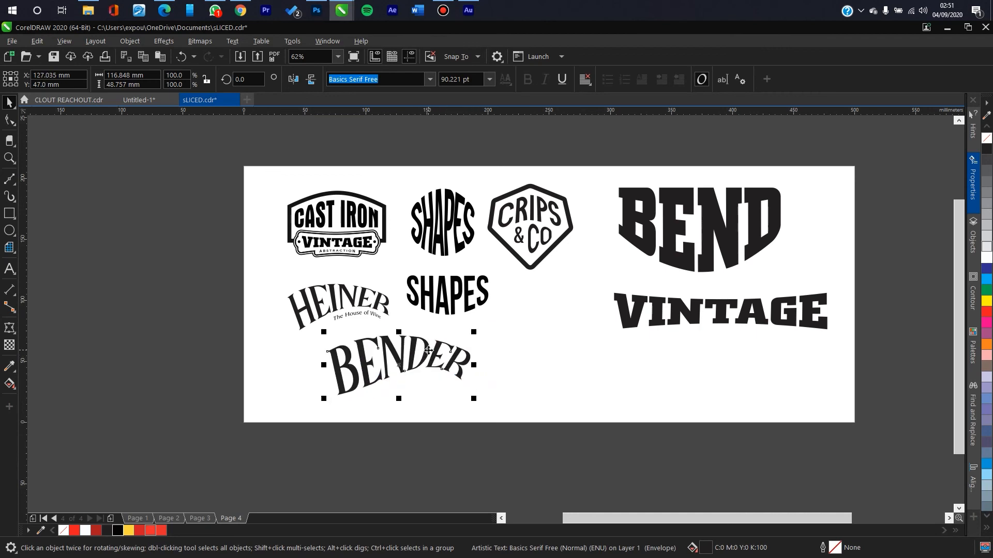